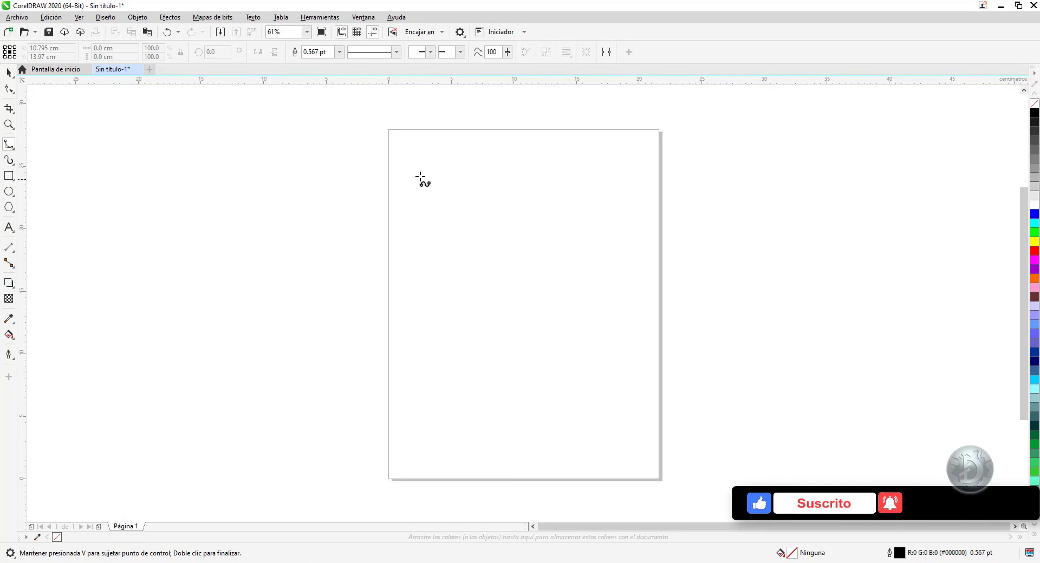
- Draw a straight two-point B-spline diagonally from the page's upper-left corner toward its lower right, about 17 cm wide and 24.3 cm high
left_click(402, 142)
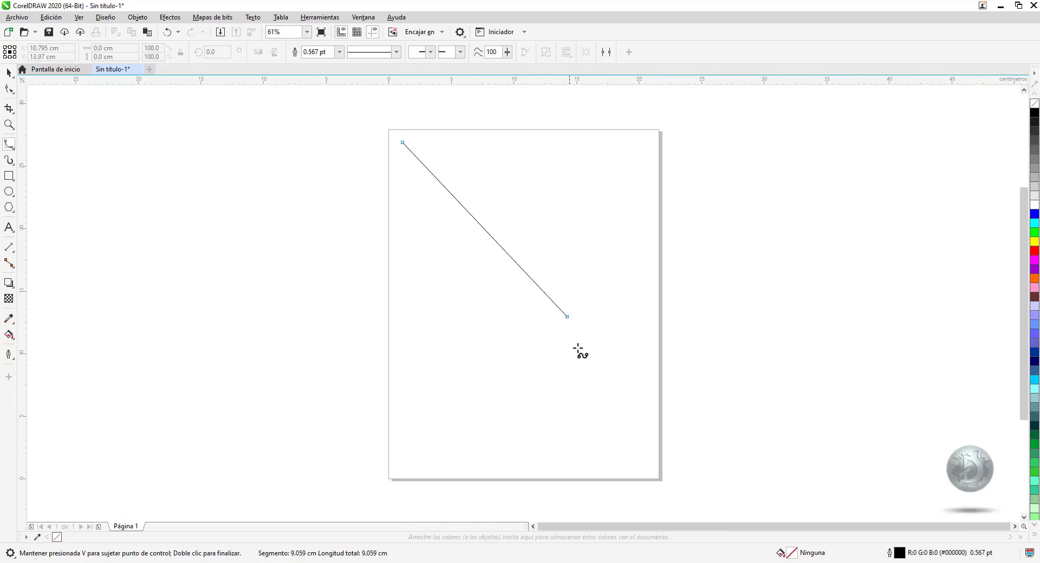
left_click(615, 446)
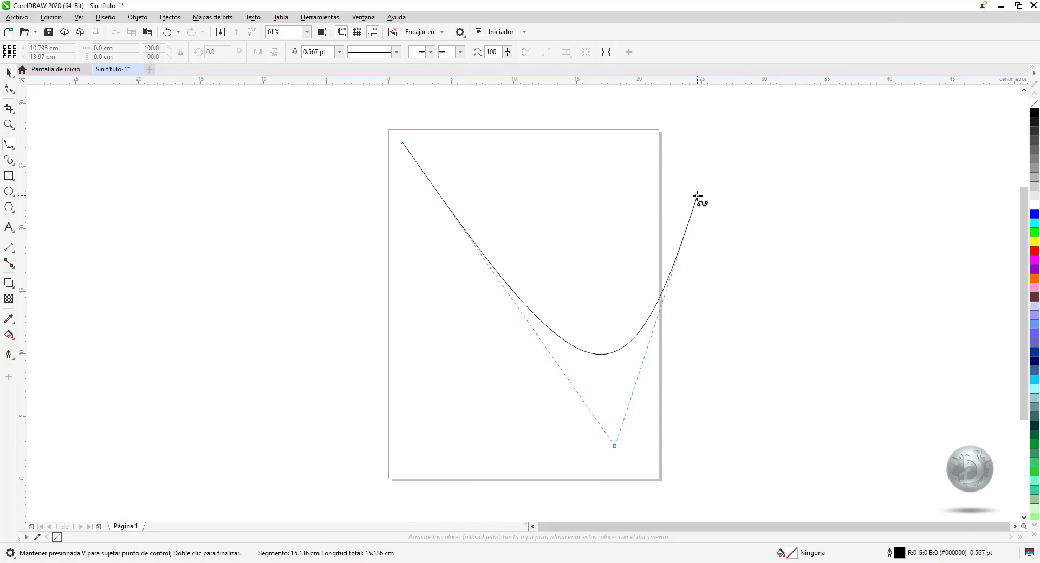
key("Return")
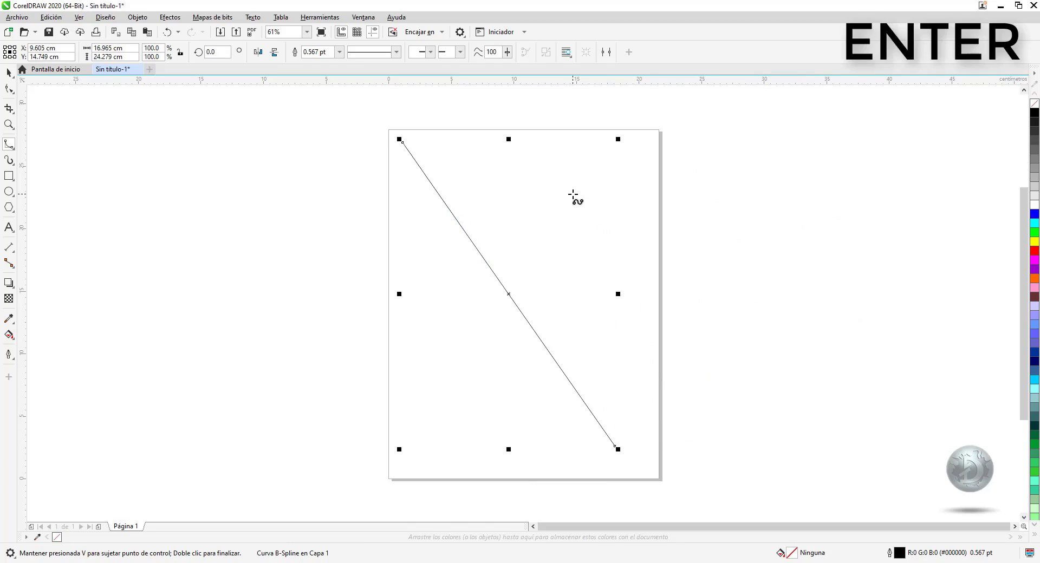
key("Escape")
- Draw a perfectly vertical two-point B-spline about 16.8 cm long near the page's right edge
left_click(631, 170)
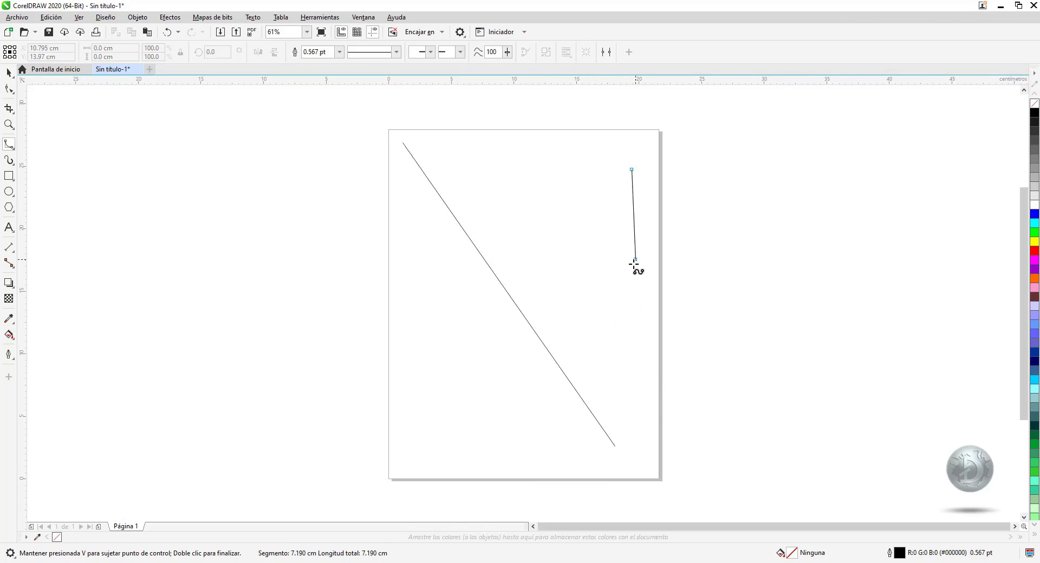
key("shift")
key("ctrl")
left_click(632, 379)
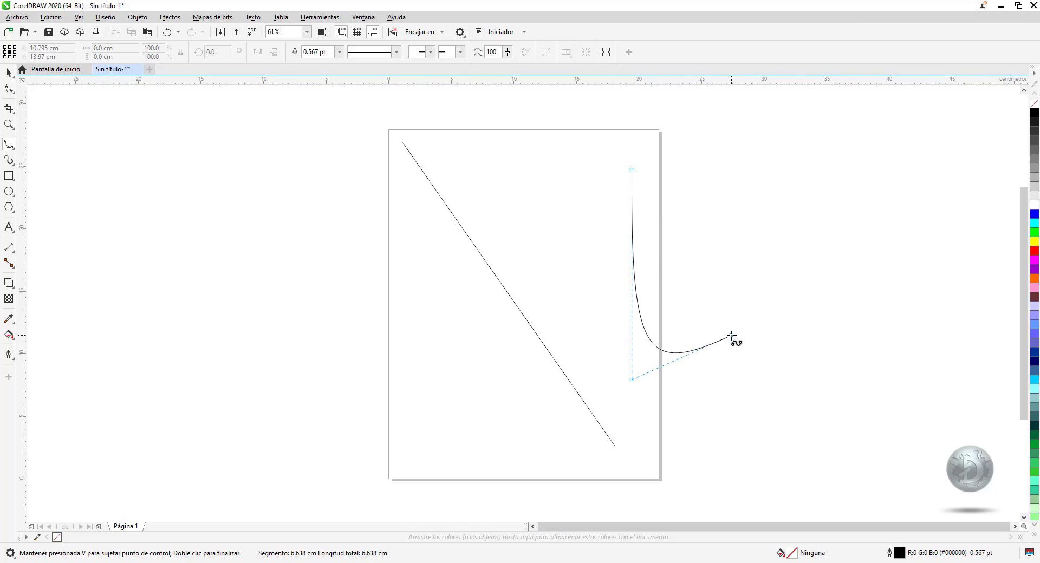
key("Return")
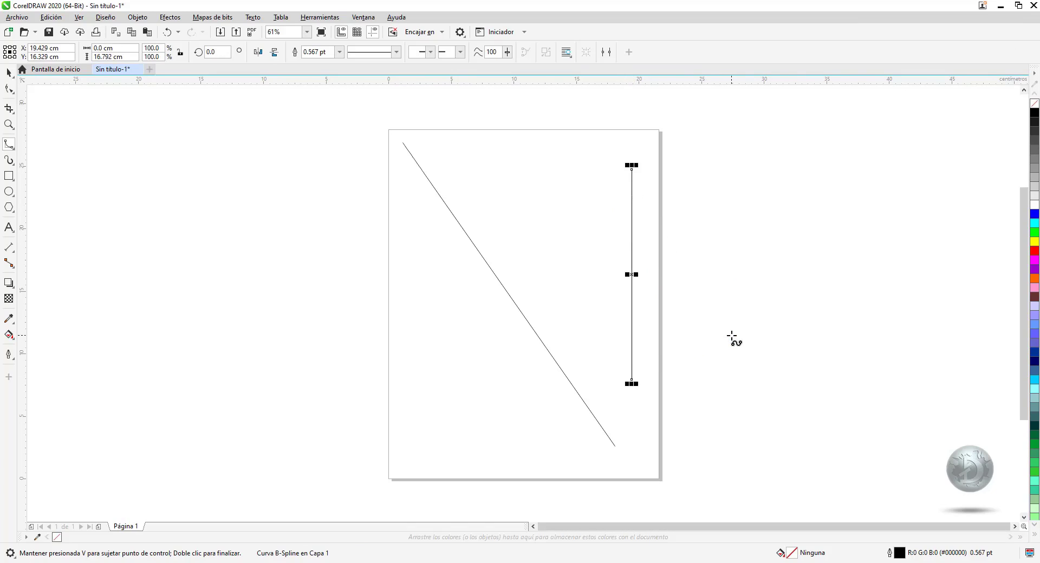
- Select both straight lines on the page and delete them
double_click(9, 73)
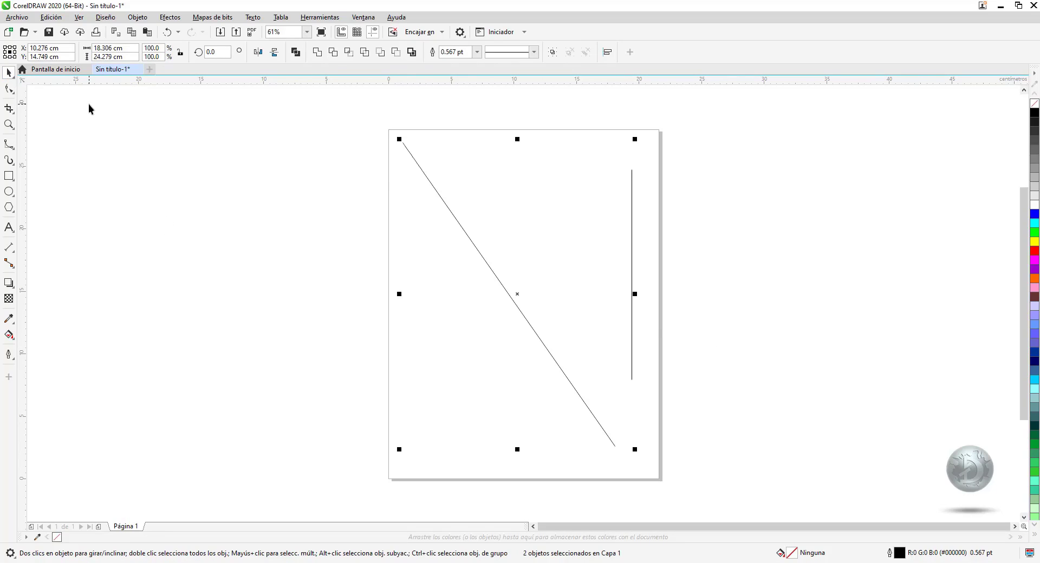
key("Delete")
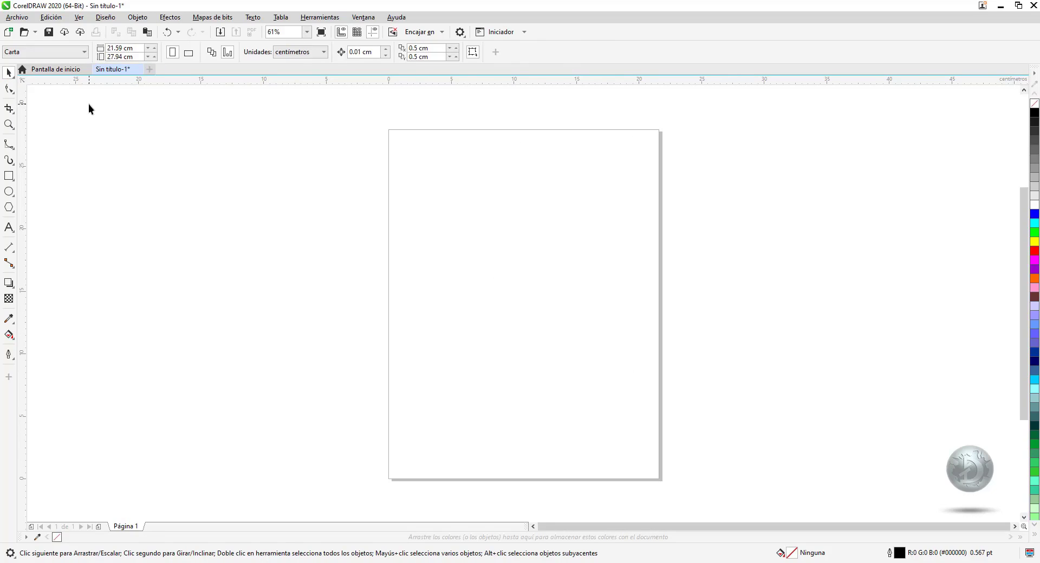
left_click(8, 145)
left_click(410, 145)
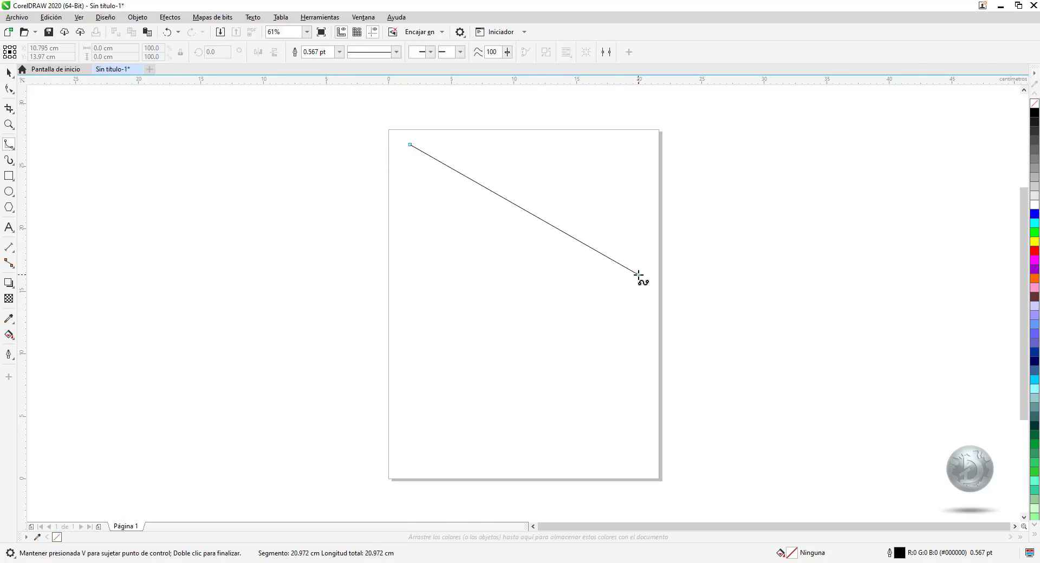
key("Escape")
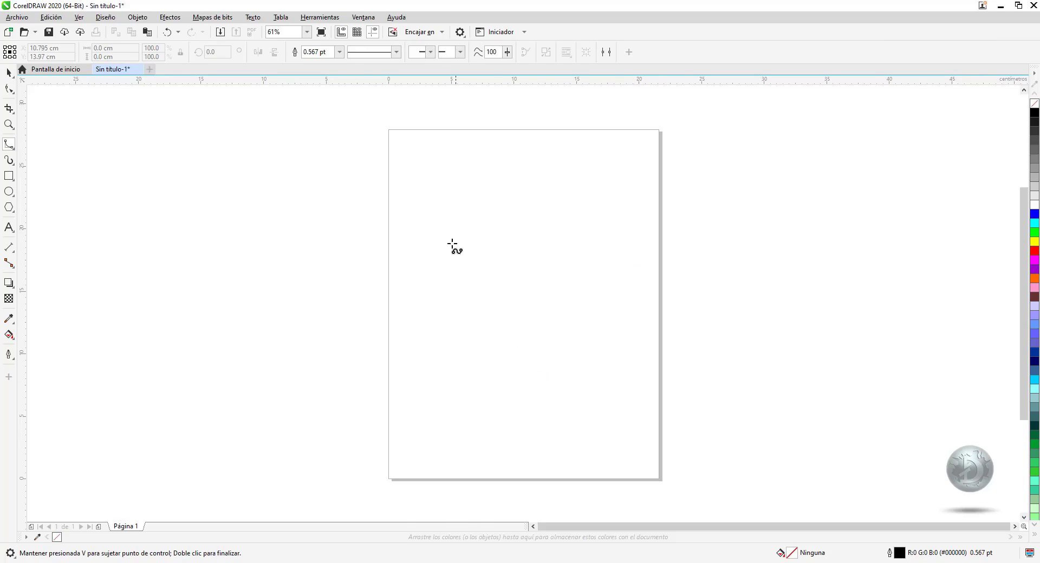
left_click(412, 159)
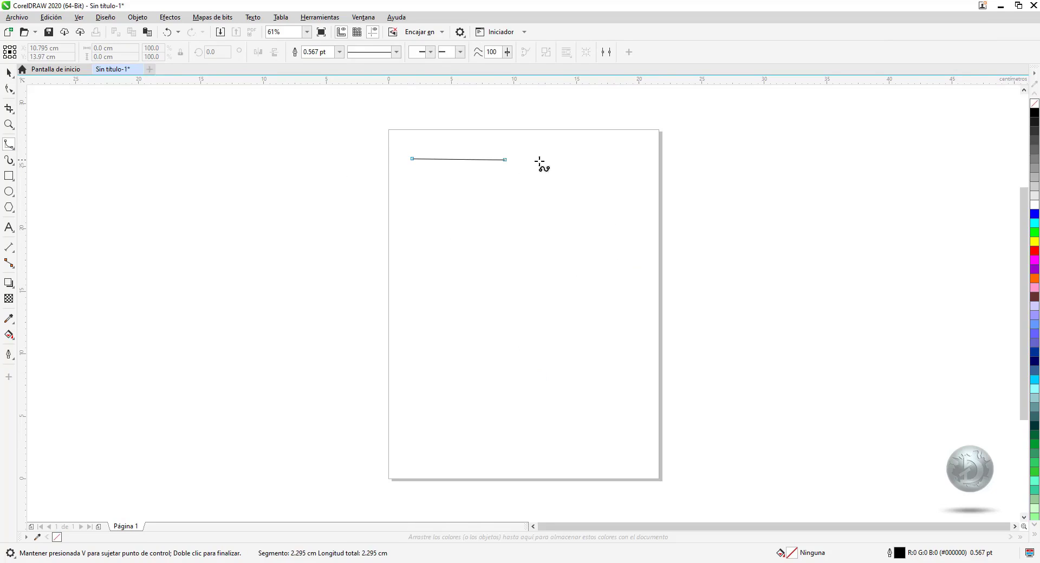
left_click(633, 155)
left_click(624, 325)
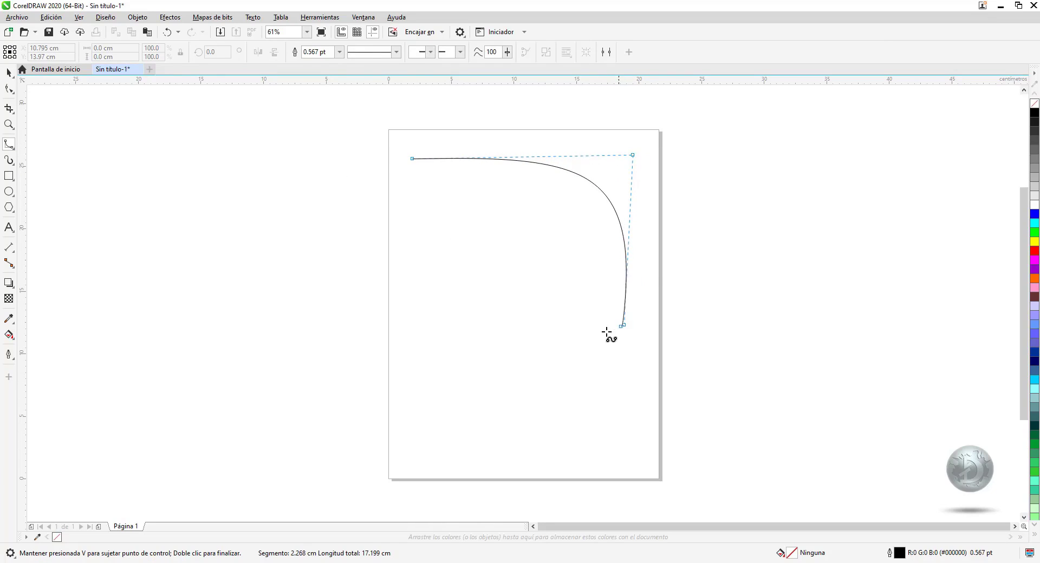
left_click(470, 374)
left_click(460, 431)
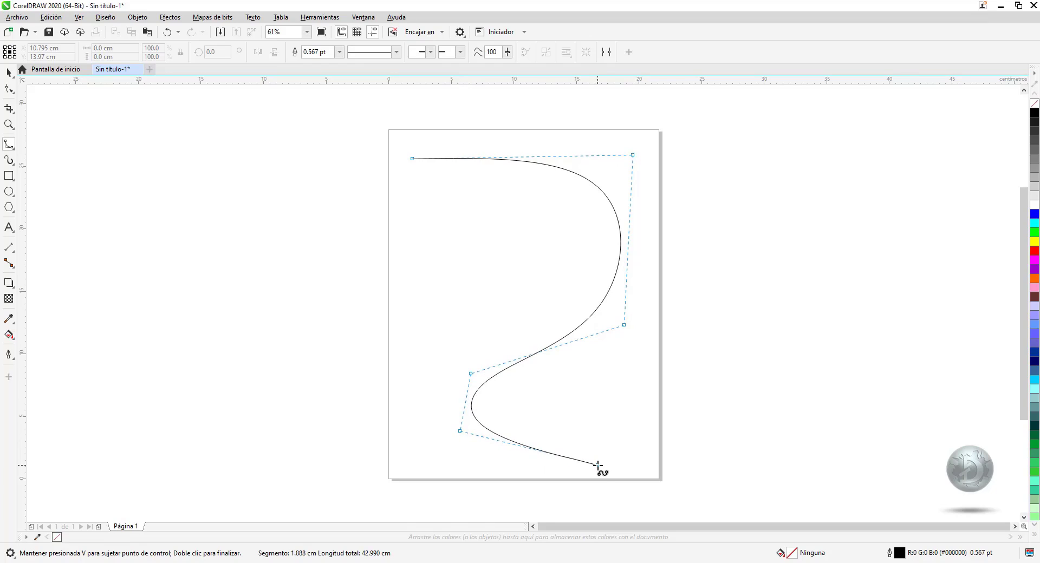
key("Escape")
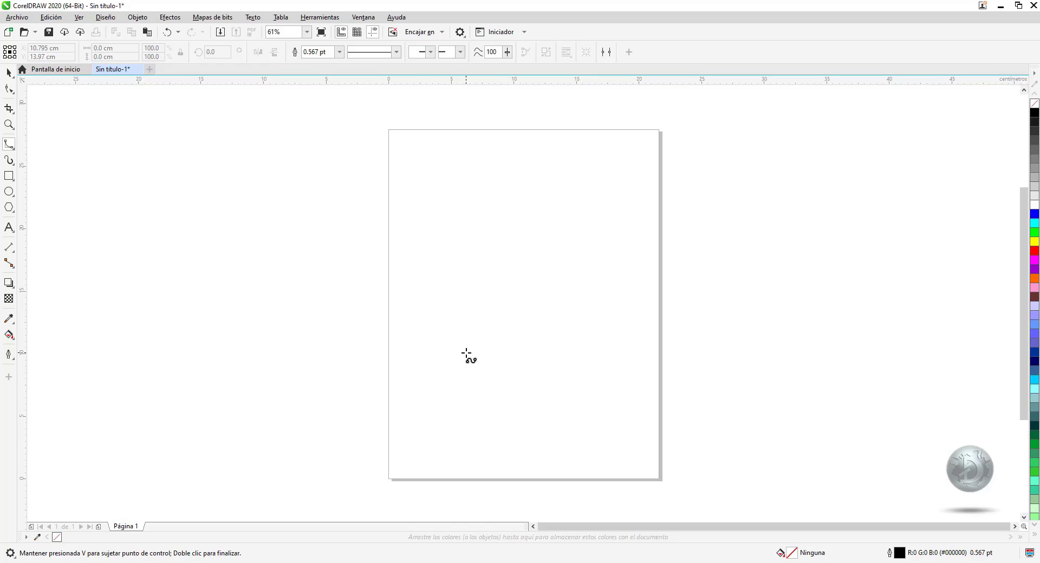
- Draw an open, wavy B-spline about 18.9 cm wide and 9.4 cm high, looping around the page's upper part and ending past its right edge
left_click(9, 124)
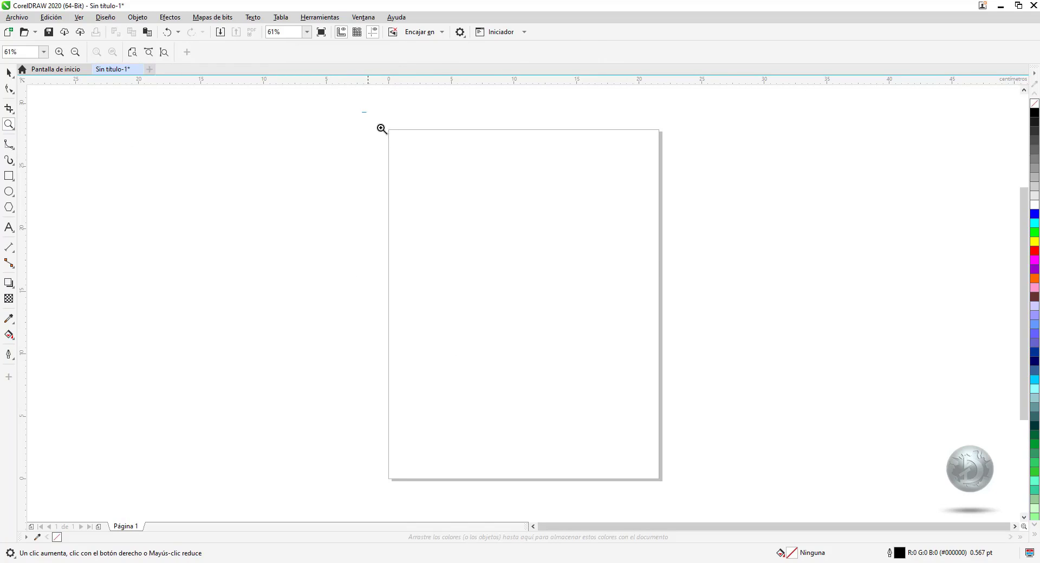
left_click_drag(674, 274, 683, 288)
left_click_drag(684, 289, 684, 290)
left_click_drag(692, 291, 692, 291)
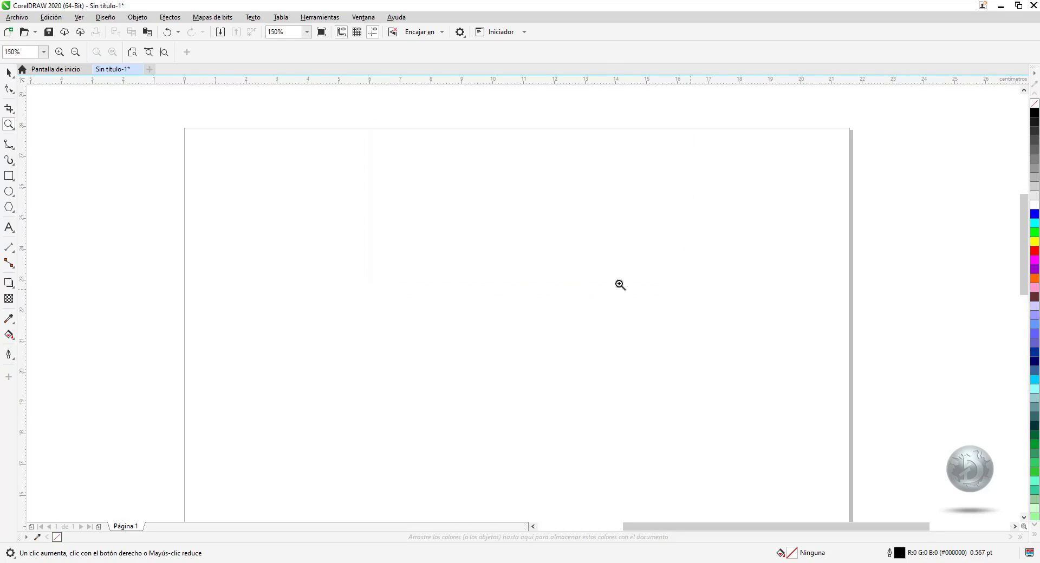
left_click(8, 145)
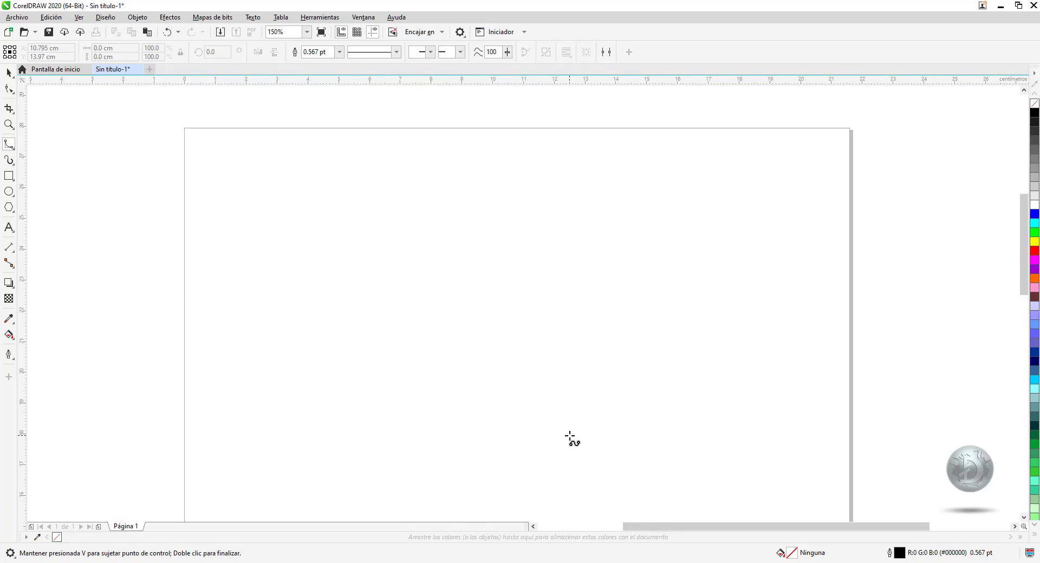
left_click(566, 399)
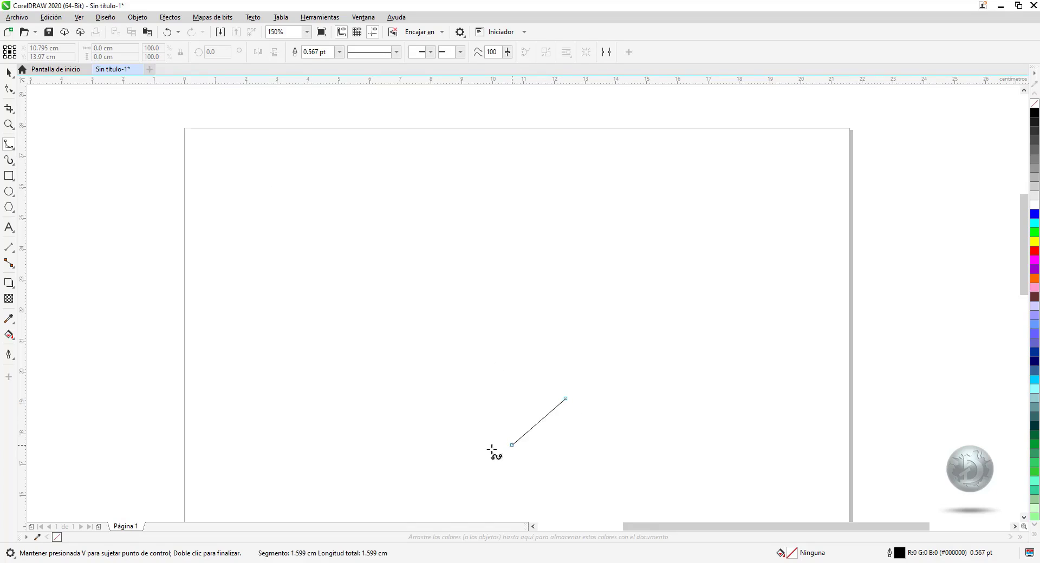
left_click(477, 455)
left_click(394, 408)
left_click(339, 343)
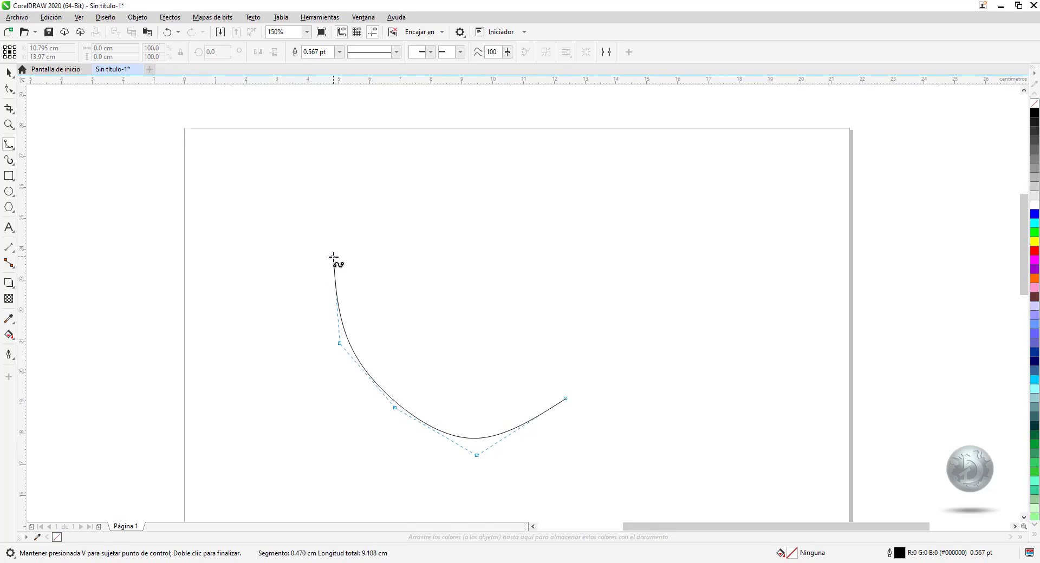
left_click(333, 257)
left_click(361, 199)
left_click(433, 165)
left_click(501, 155)
left_click(554, 172)
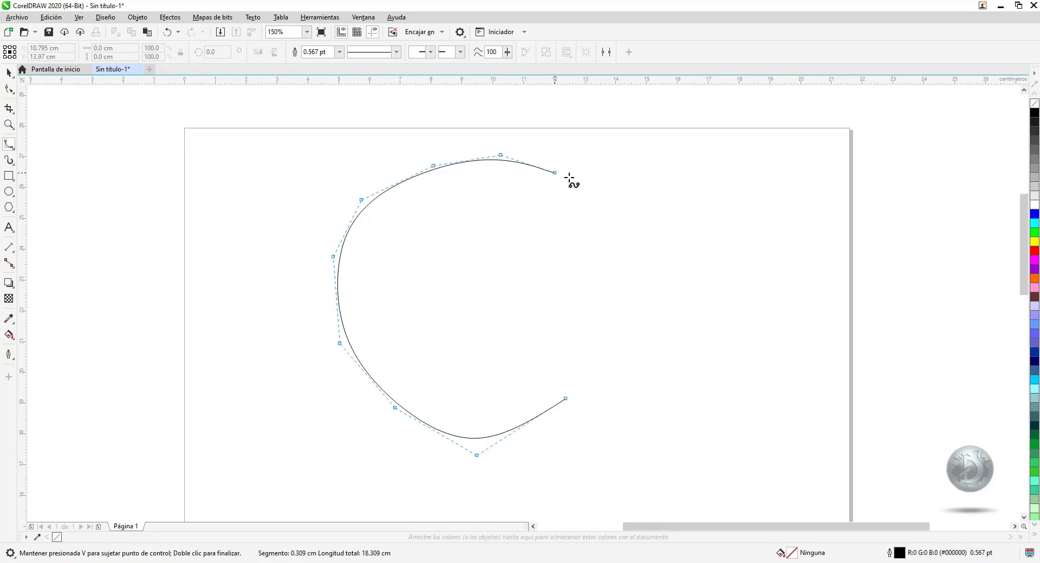
left_click(605, 185)
left_click(676, 185)
left_click(706, 160)
left_click(755, 140)
left_click(826, 173)
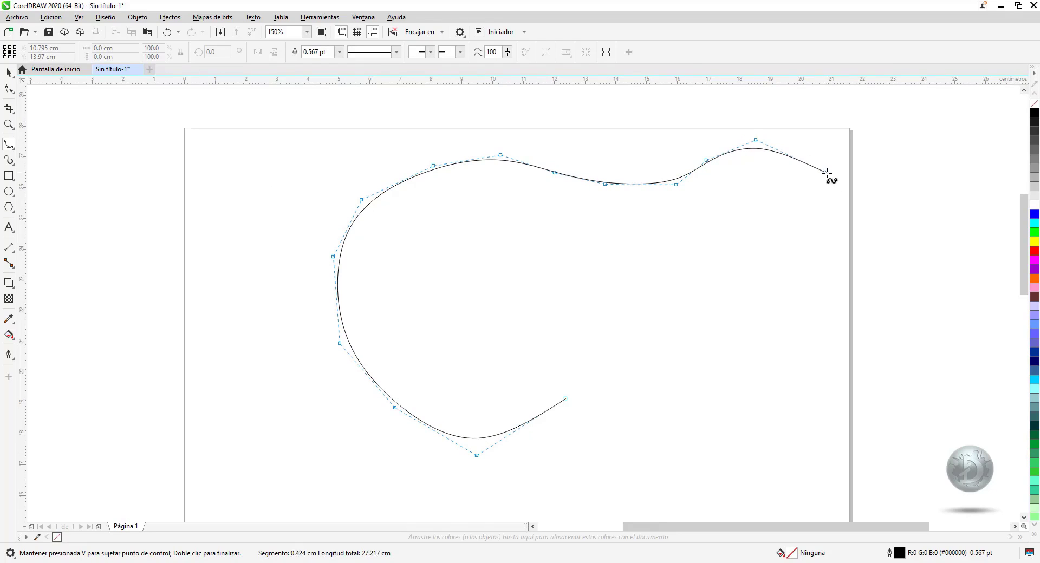
left_click(837, 215)
left_click(833, 252)
left_click(830, 283)
left_click(839, 308)
left_click(855, 328)
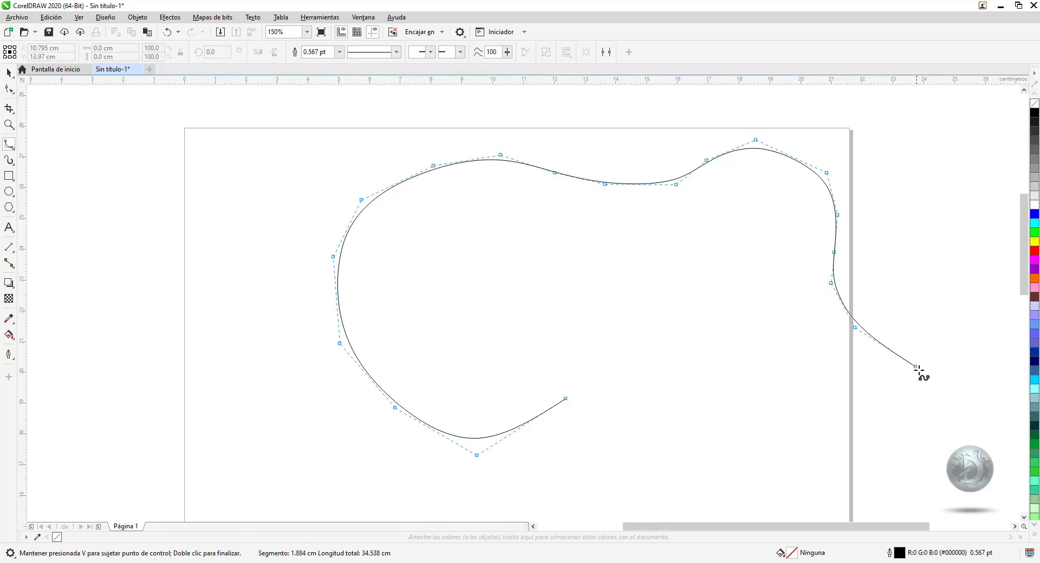
left_click(918, 369)
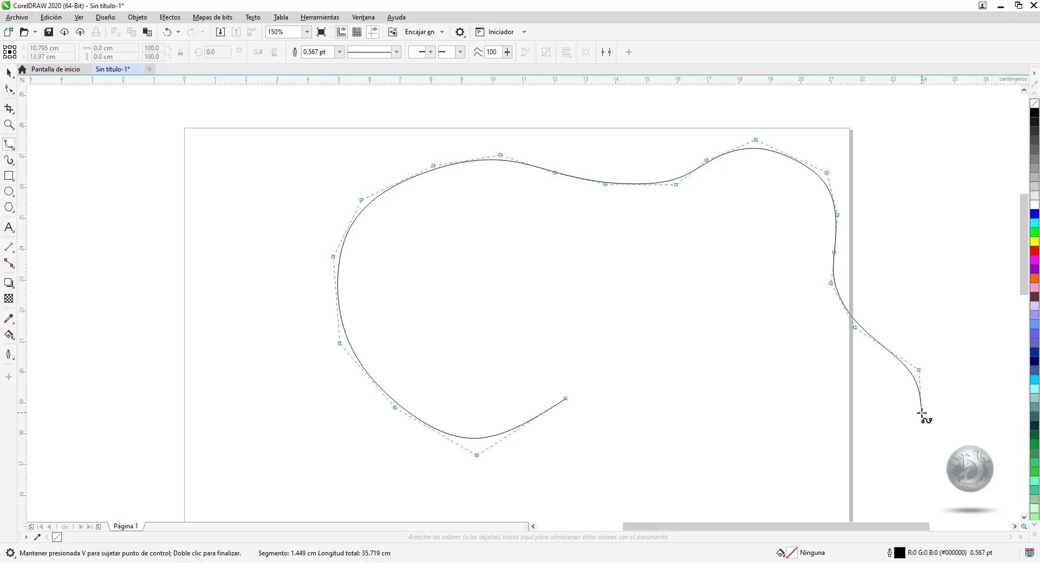
key("Return")
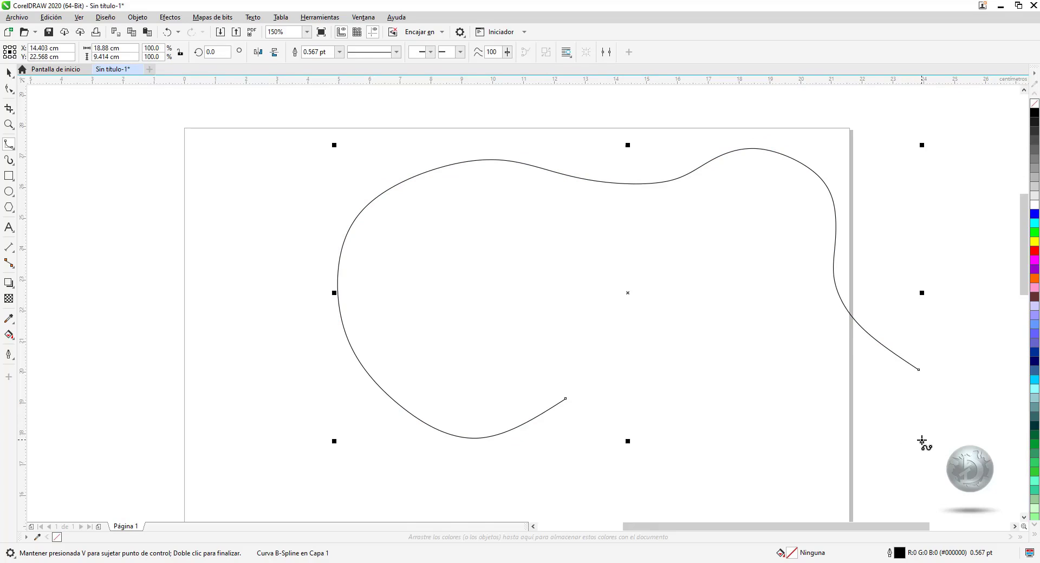
- Scale the wavy curve down to about 46.3% and move it over the page's upper-left corner, centred near X 0.2 cm, Y 26.2 cm
left_click_drag(922, 441, 610, 286)
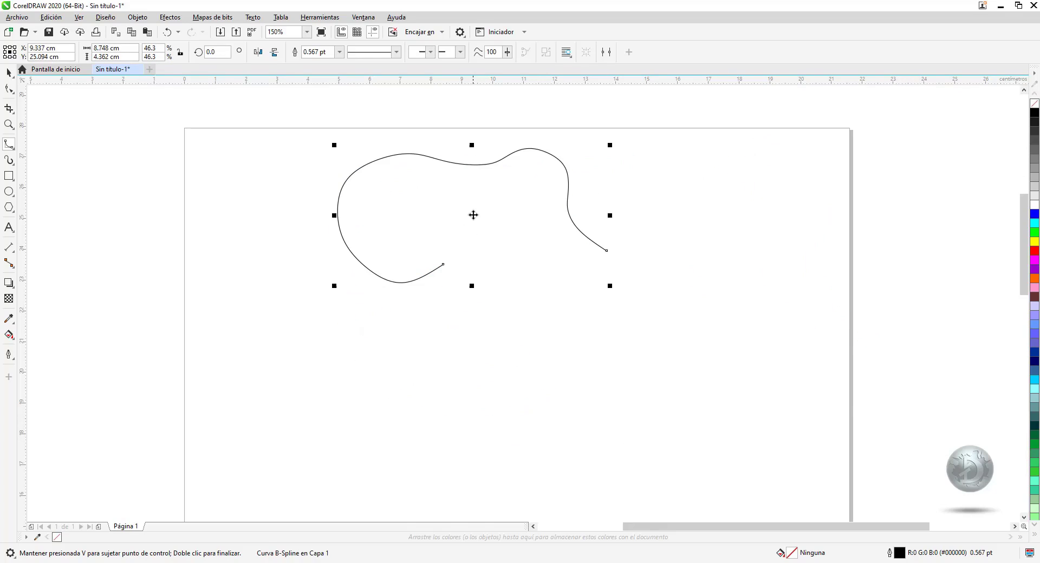
left_click_drag(473, 215, 193, 181)
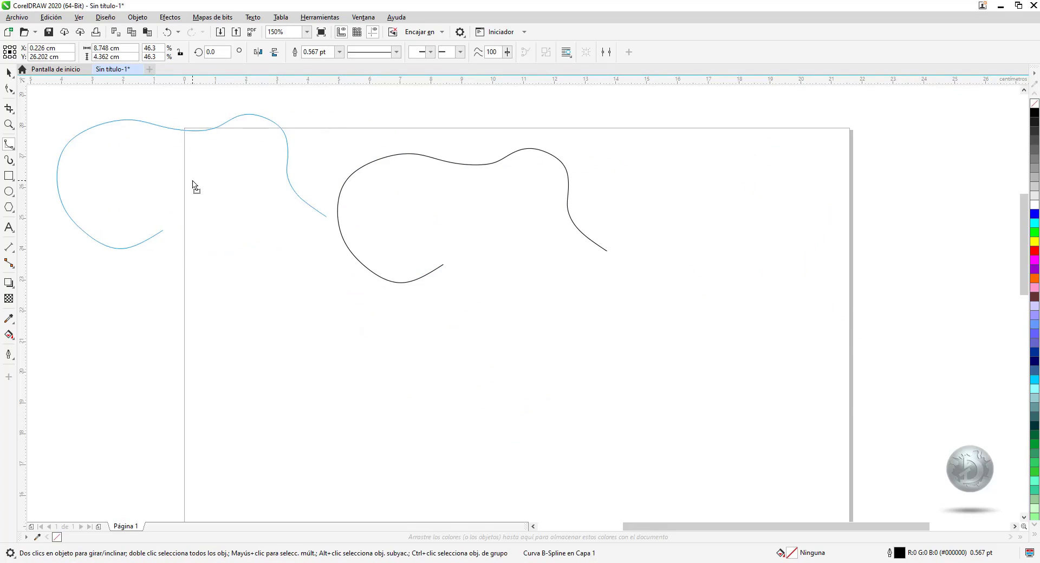
- Draw a second open B-spline about 18.8 cm wide and 7.1 cm high, arching right past the page edge and curving back toward the page's middle
left_click(7, 144)
left_click(350, 394)
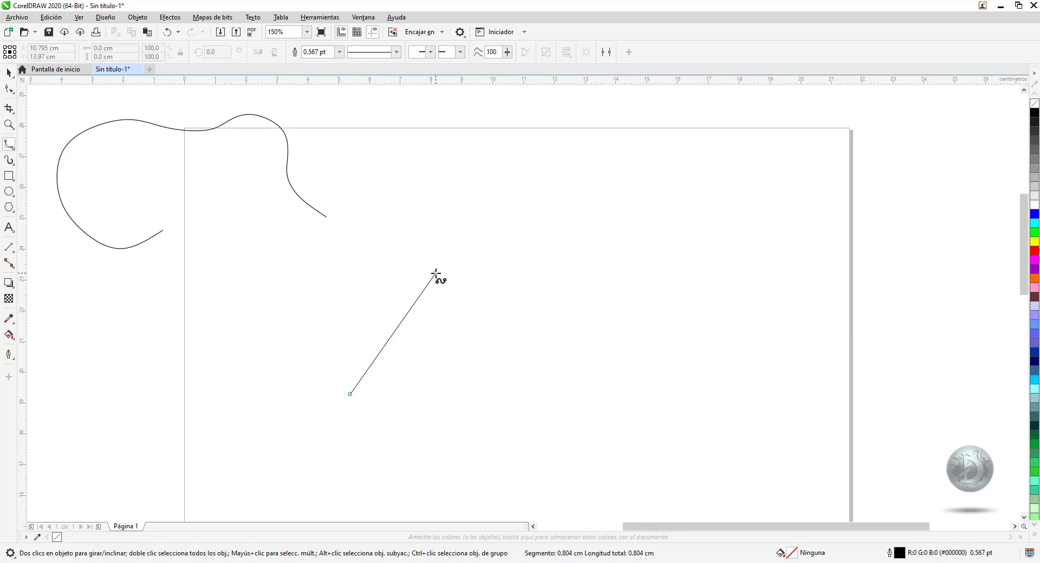
left_click(436, 273)
left_click(632, 242)
left_click(697, 285)
left_click(730, 322)
left_click(793, 317)
left_click(814, 277)
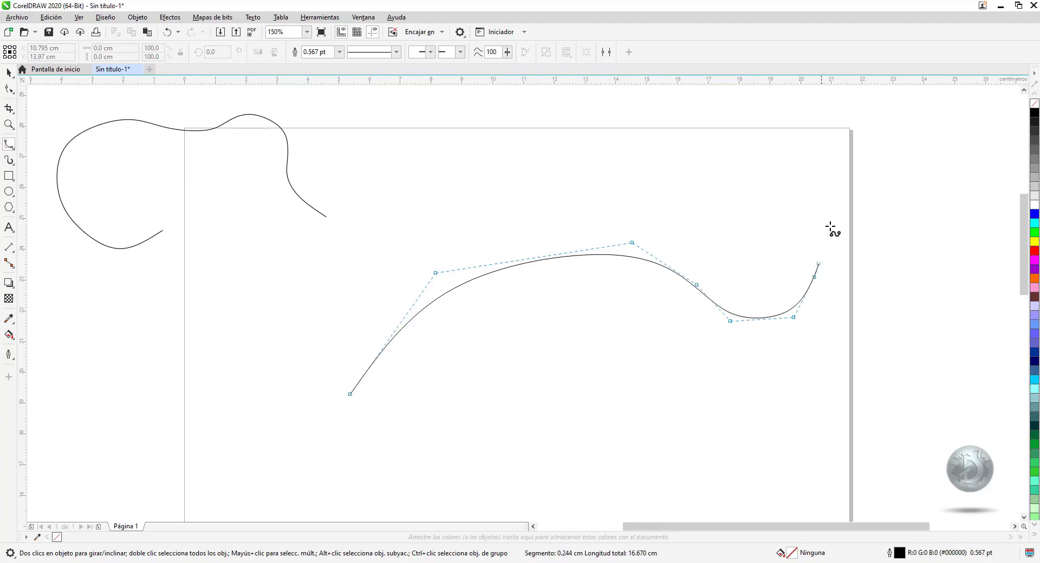
left_click(831, 222)
left_click(857, 208)
left_click(876, 217)
left_click(883, 227)
left_click(886, 238)
left_click(887, 248)
left_click(886, 260)
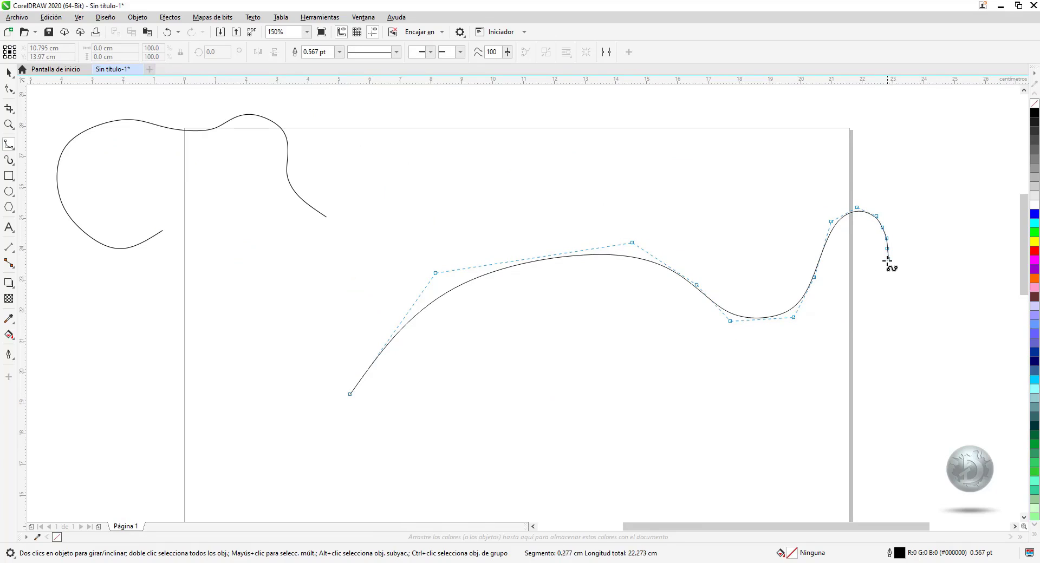
left_click(882, 271)
left_click(878, 274)
left_click(878, 287)
left_click(881, 302)
left_click(907, 317)
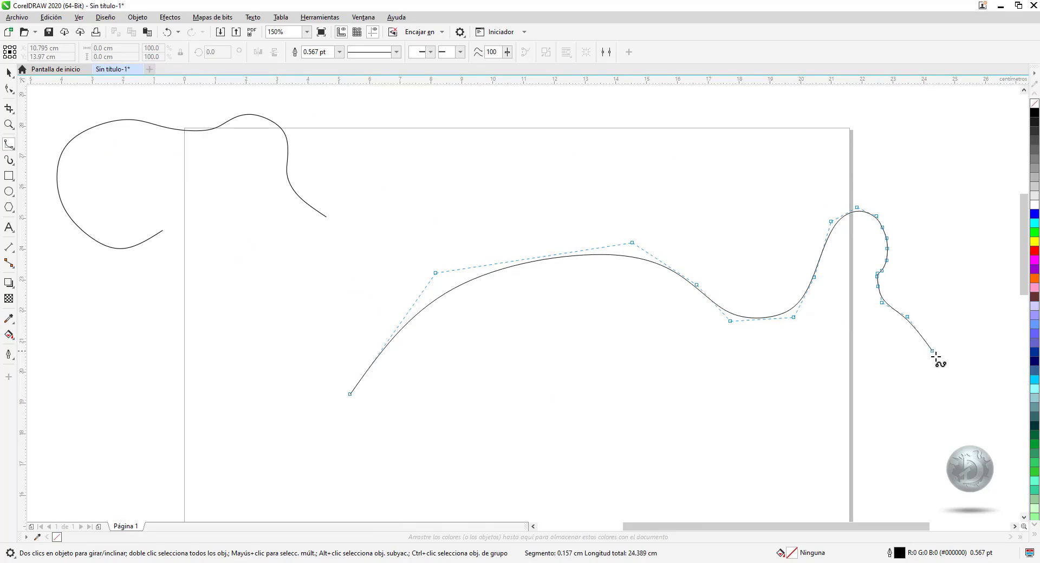
left_click(935, 357)
left_click(923, 390)
left_click(889, 420)
left_click(798, 433)
left_click(762, 424)
left_click(729, 398)
left_click(710, 377)
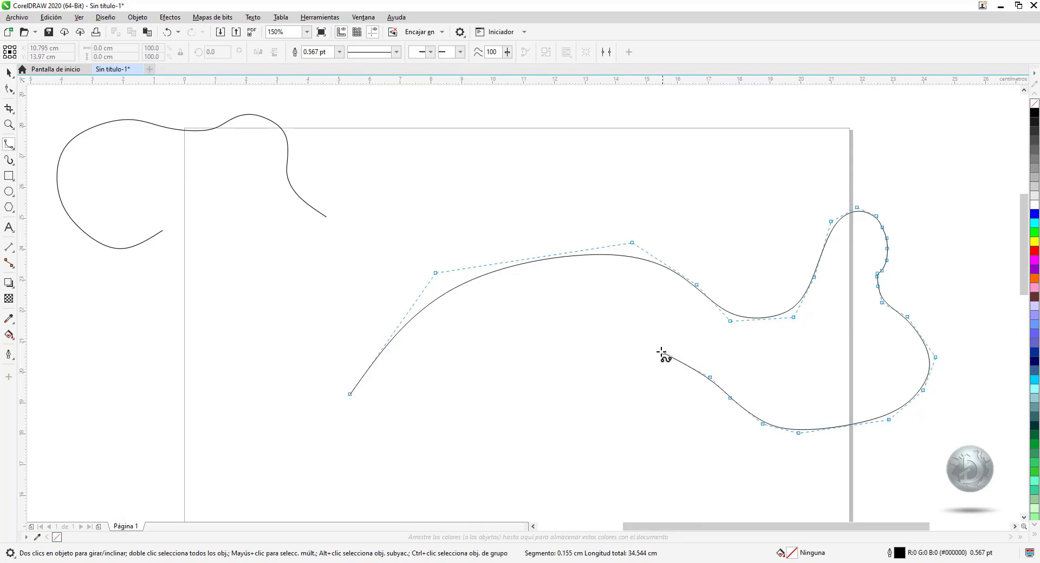
left_click(661, 352)
left_click(633, 345)
left_click(602, 355)
left_click(589, 376)
left_click(588, 399)
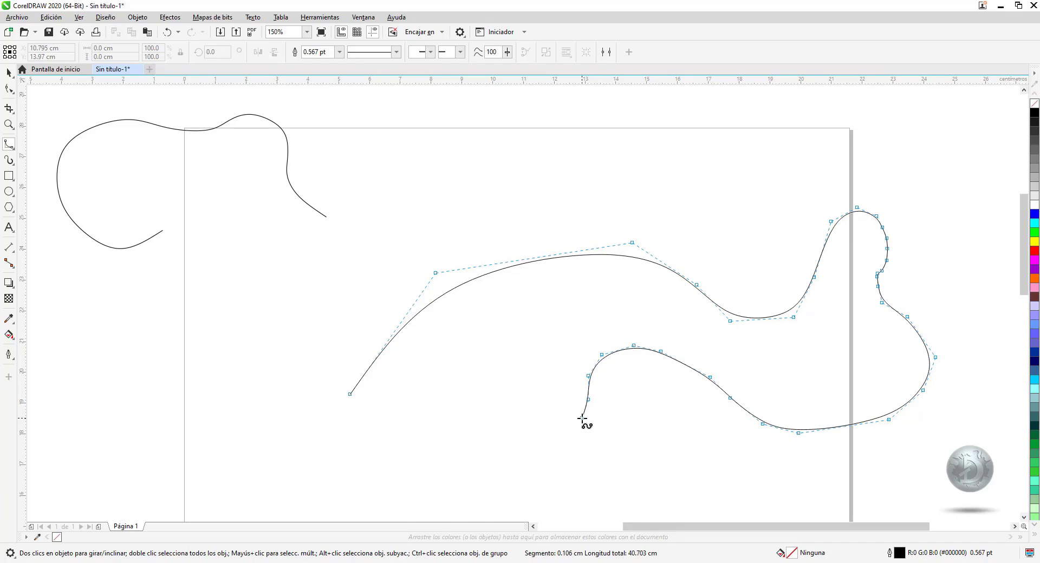
left_click(582, 417)
key("Escape")
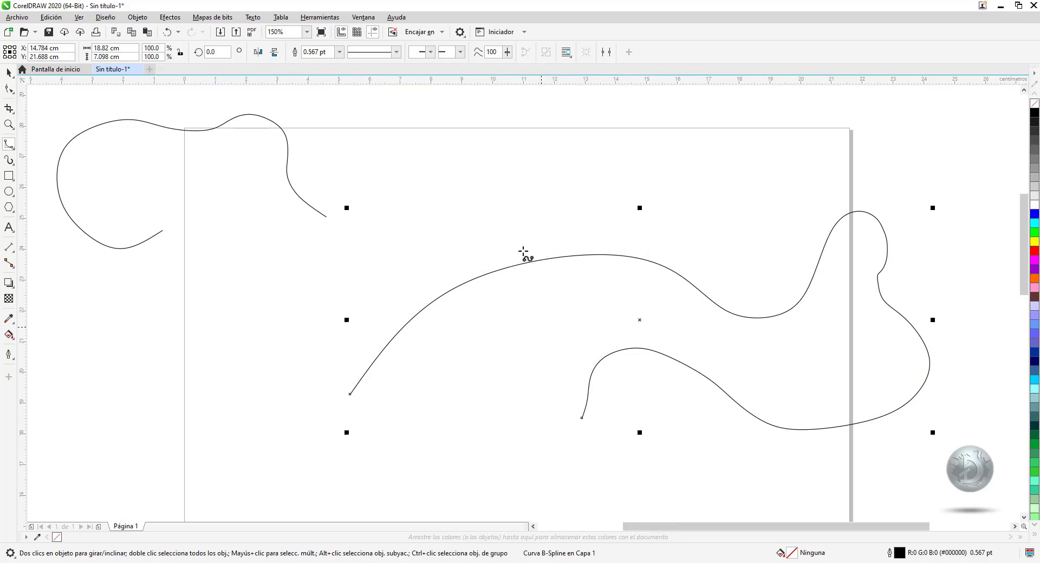
- Extend the selected B-spline from its left endpoint, looping past the page's left edge and back to its other endpoint to close the shape
left_click(348, 394)
left_click(273, 365)
left_click(244, 297)
double_click(177, 278)
left_click(118, 299)
left_click(82, 341)
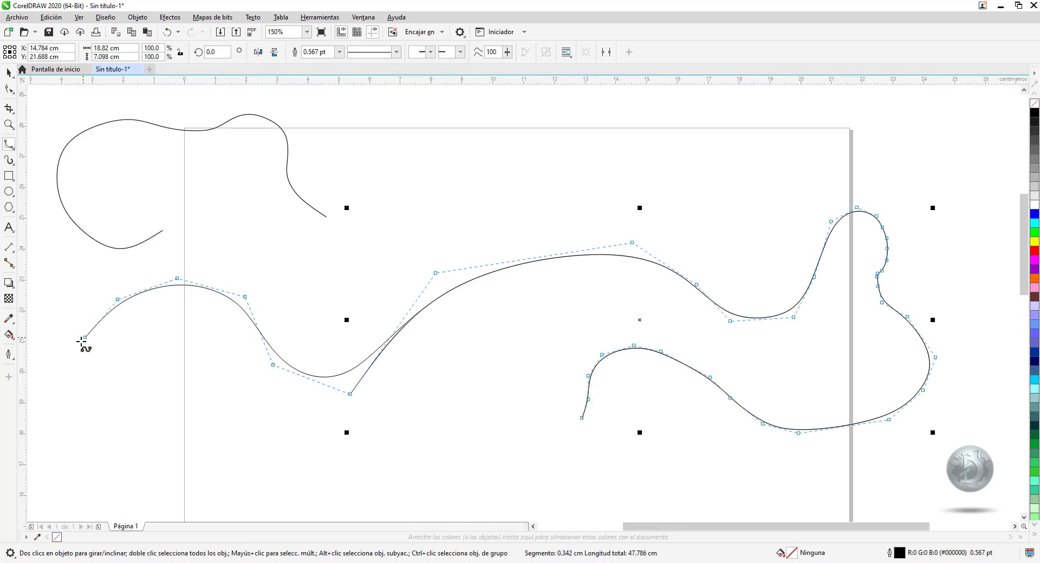
left_click(79, 397)
left_click(129, 439)
left_click(205, 458)
left_click(247, 455)
left_click(299, 470)
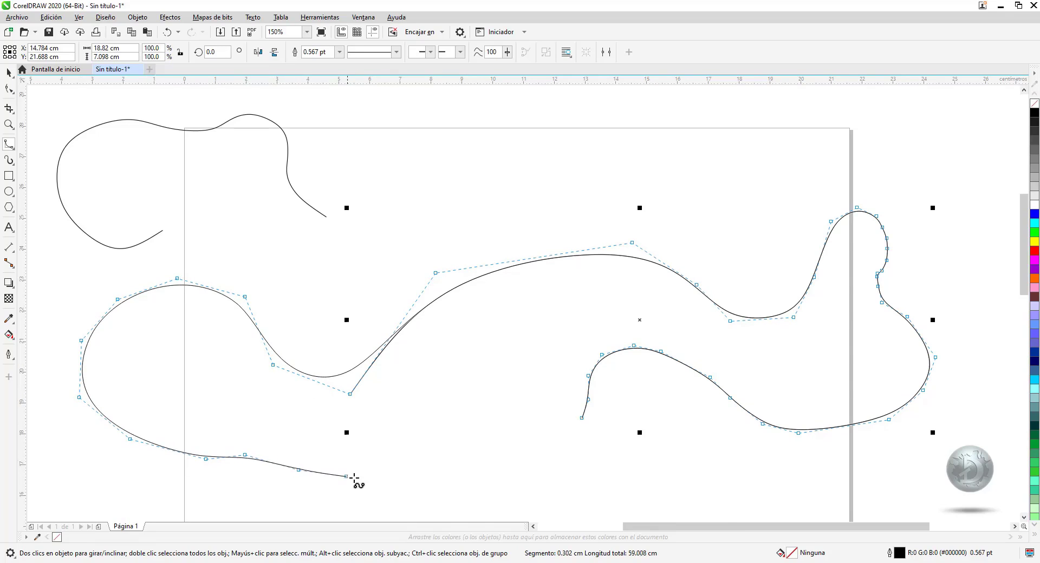
left_click(354, 478)
left_click(425, 436)
left_click(449, 392)
left_click(485, 388)
left_click(521, 407)
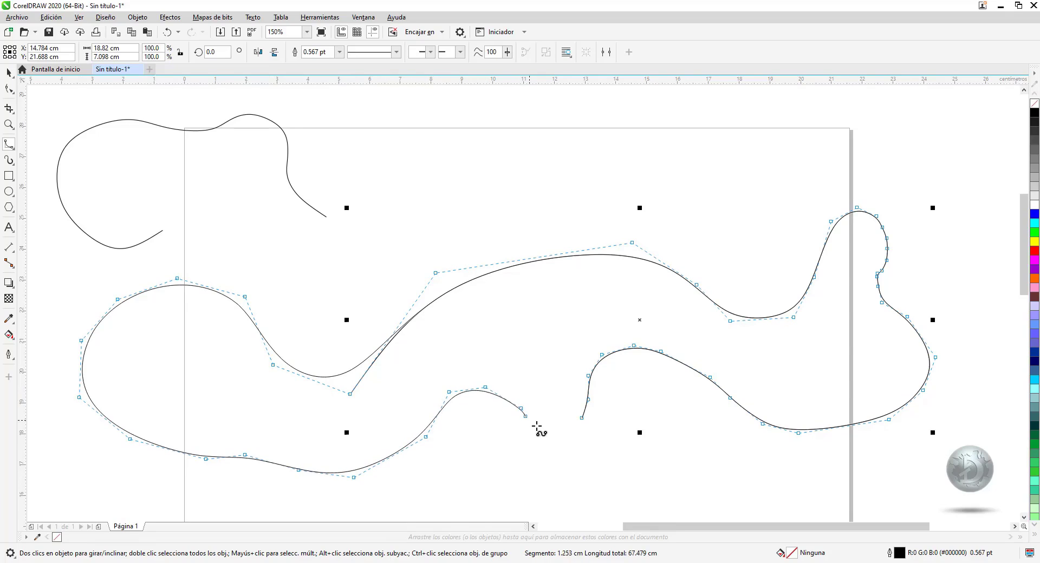
left_click(552, 433)
left_click(581, 417)
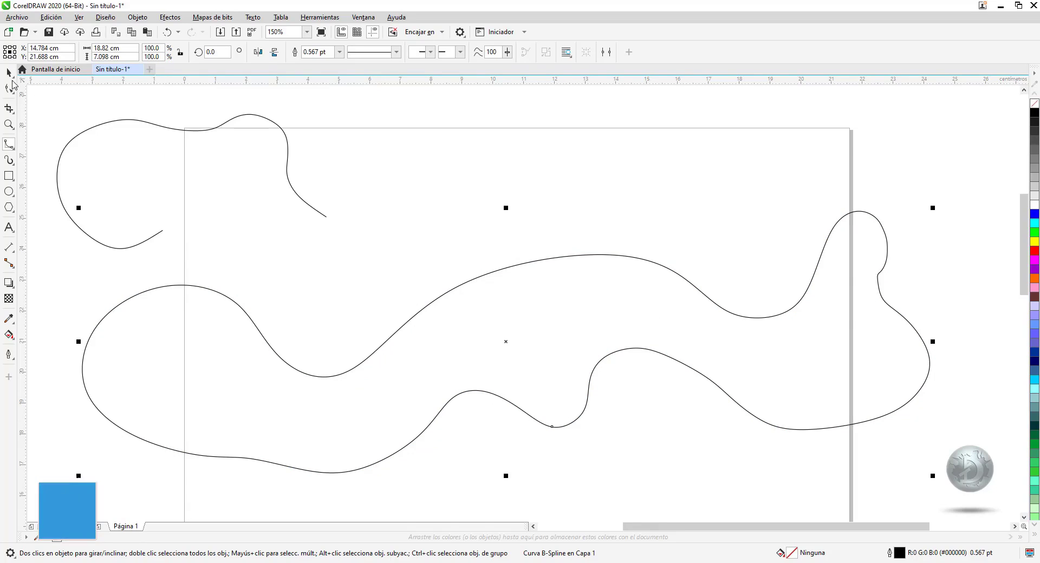
- Delete the closed wavy shape and the smaller open curve over the page's upper-left corner
left_click(8, 73)
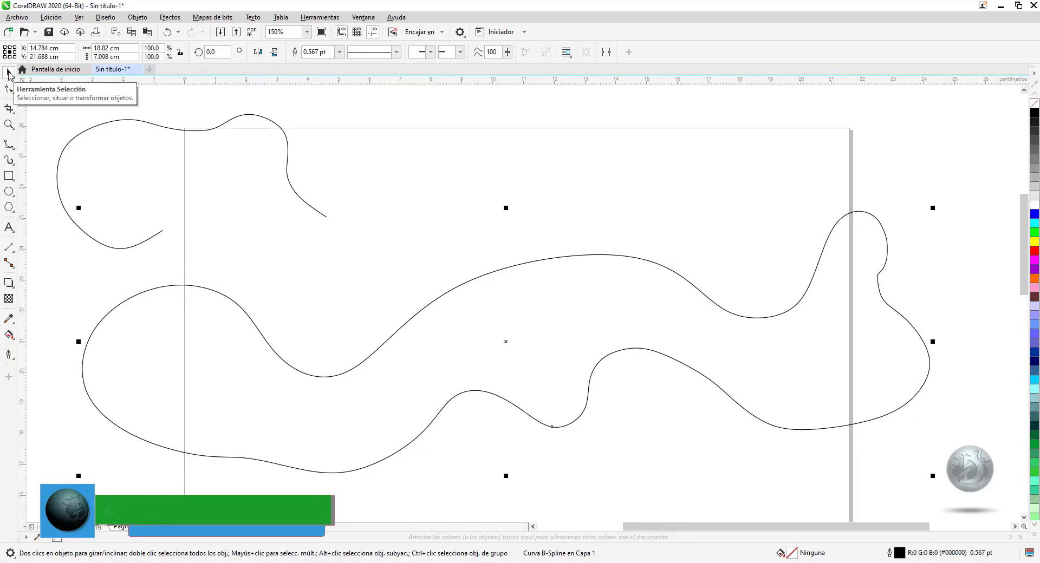
key("Delete")
left_click(115, 122)
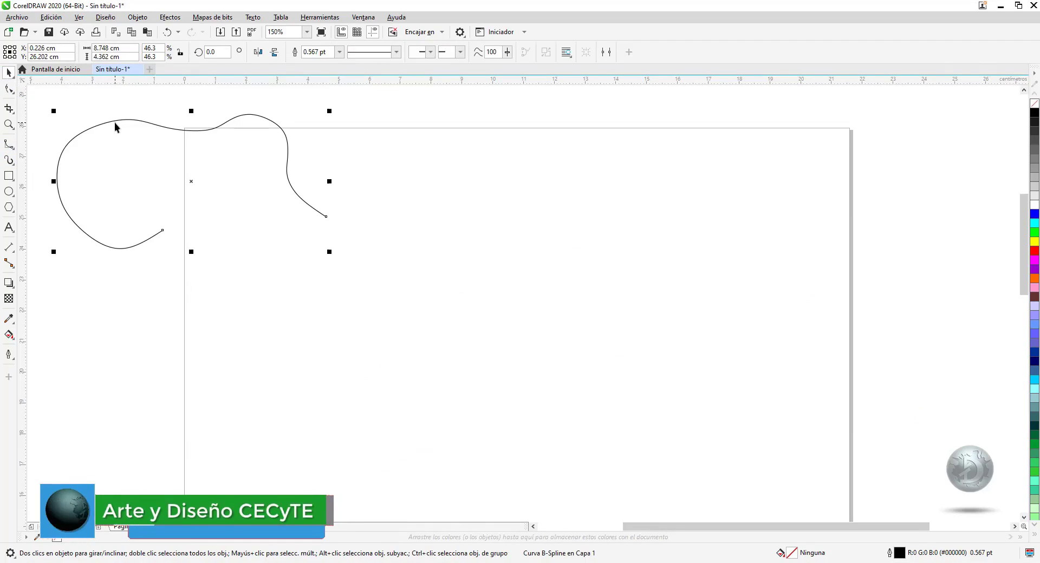
key("Delete")
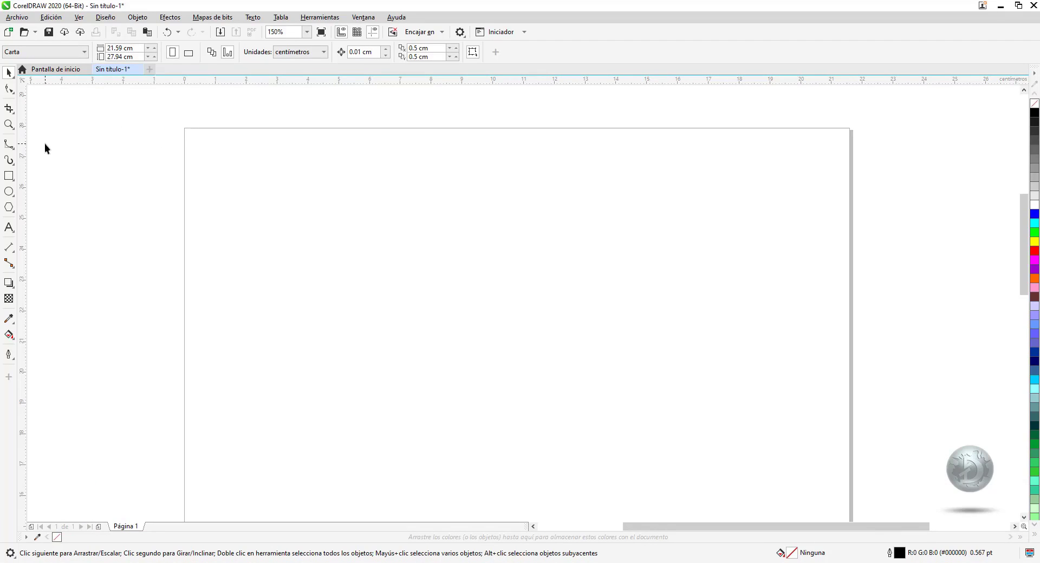
- Draw a closed oval B-spline about 9.4 cm wide and 2.8 cm high from four control points in the page's upper part
left_click(8, 144)
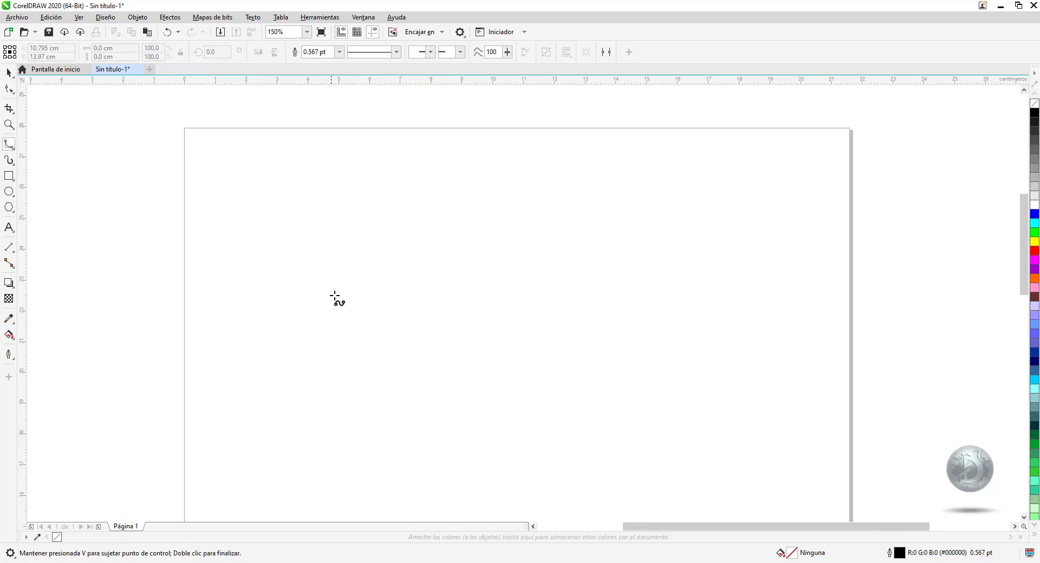
left_click(283, 289)
left_click(472, 195)
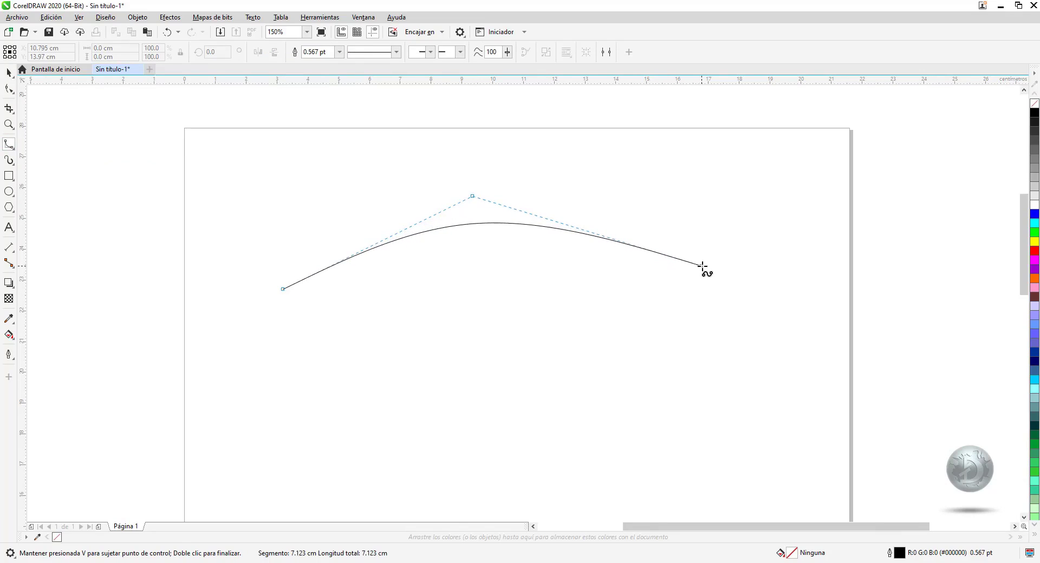
left_click(717, 277)
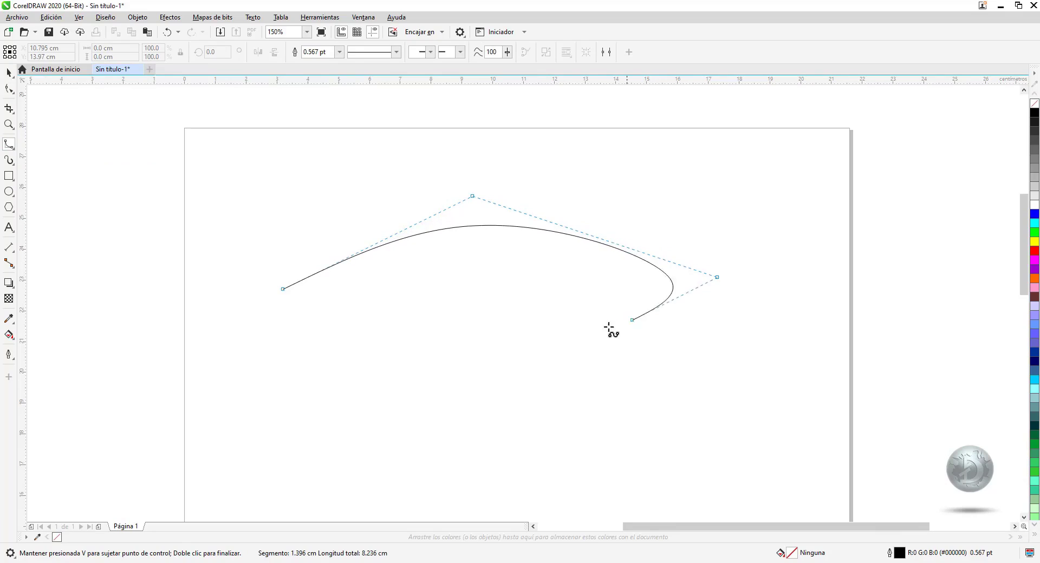
left_click(482, 323)
left_click(283, 289)
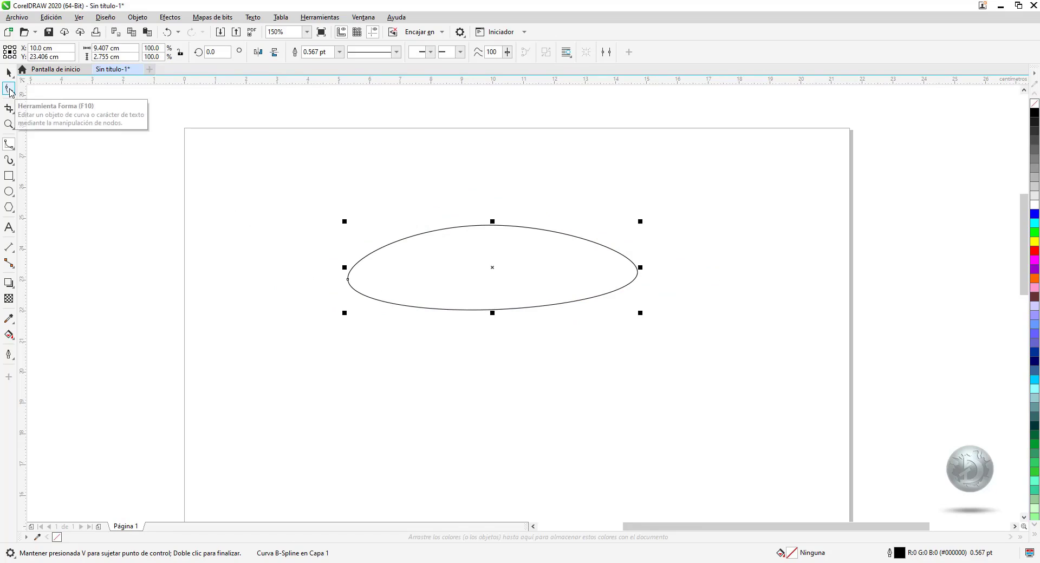
- Reshape the oval with the Shape tool, moving its upper control point up and its lower one down, both slightly right
left_click(10, 90)
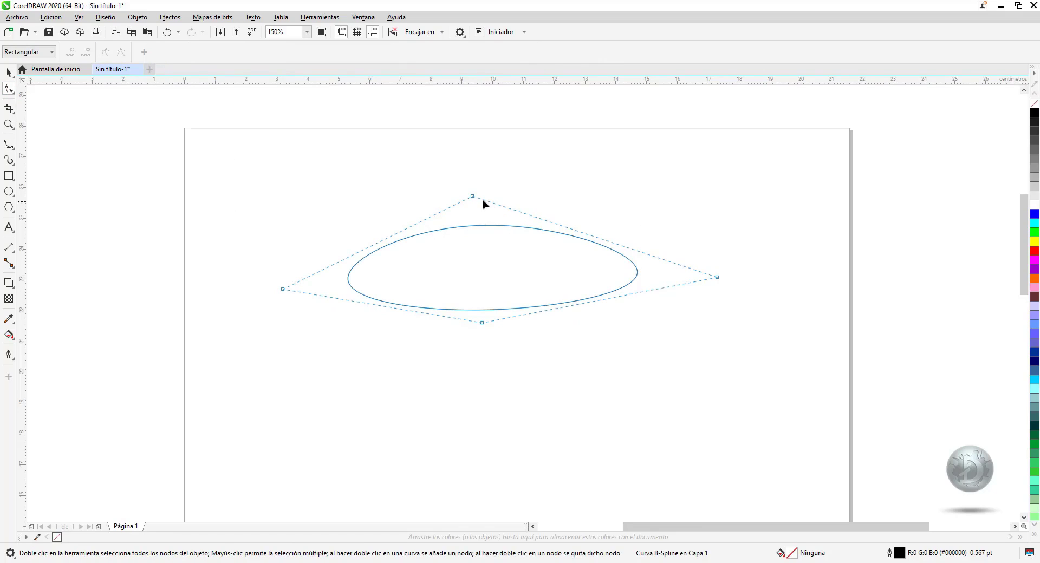
left_click_drag(472, 196, 495, 182)
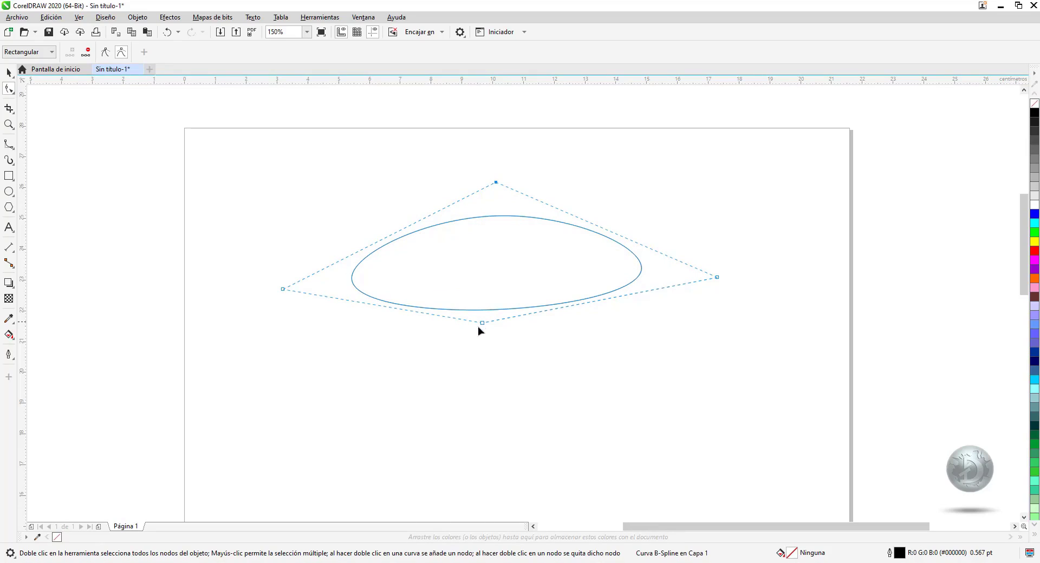
left_click_drag(481, 322, 507, 361)
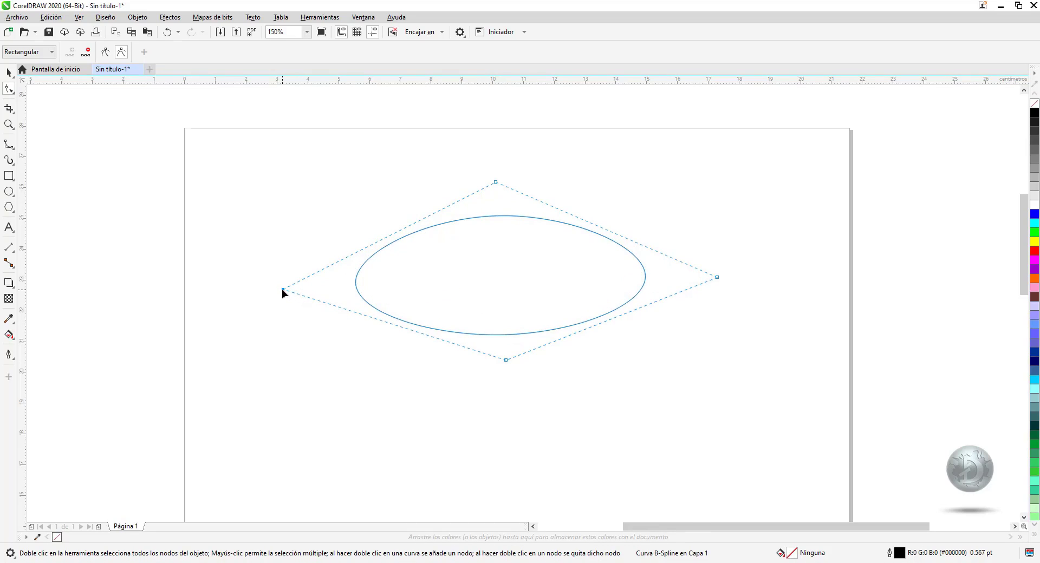
- Clamp the oval's left and right control points into pointed ends, raising the left one slightly
left_click(105, 55)
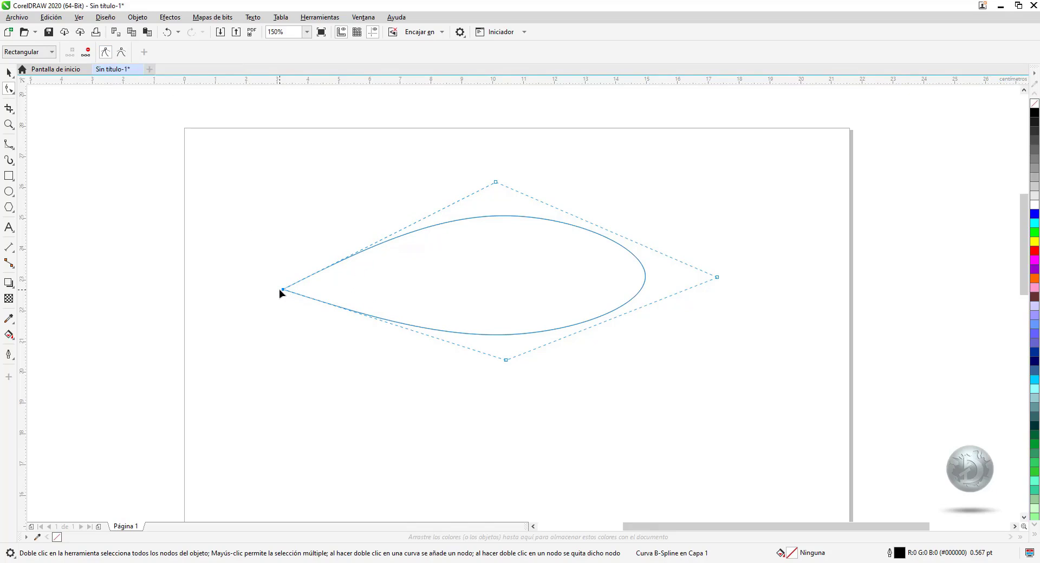
left_click_drag(280, 291, 282, 273)
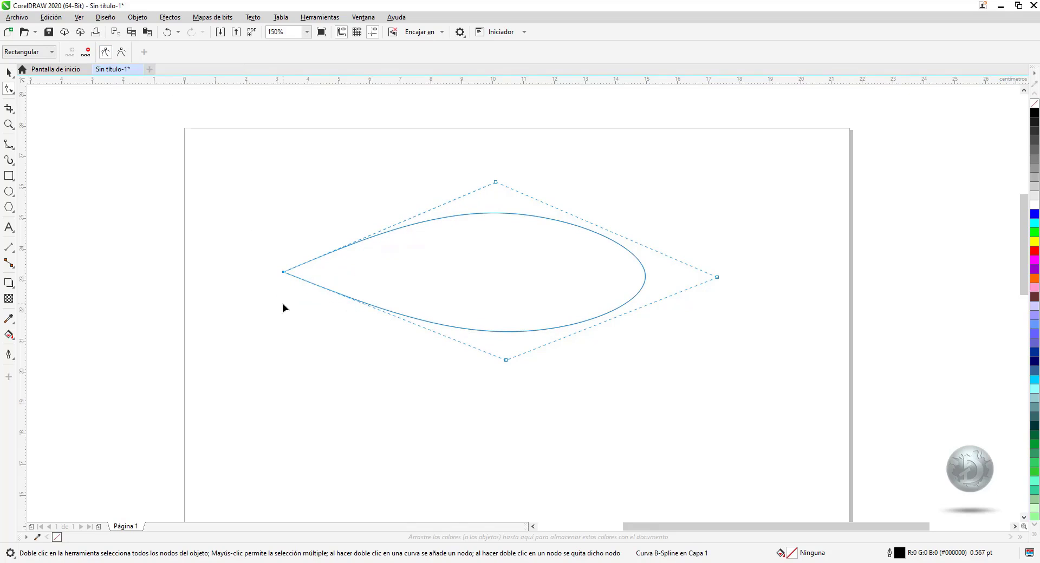
left_click(716, 277)
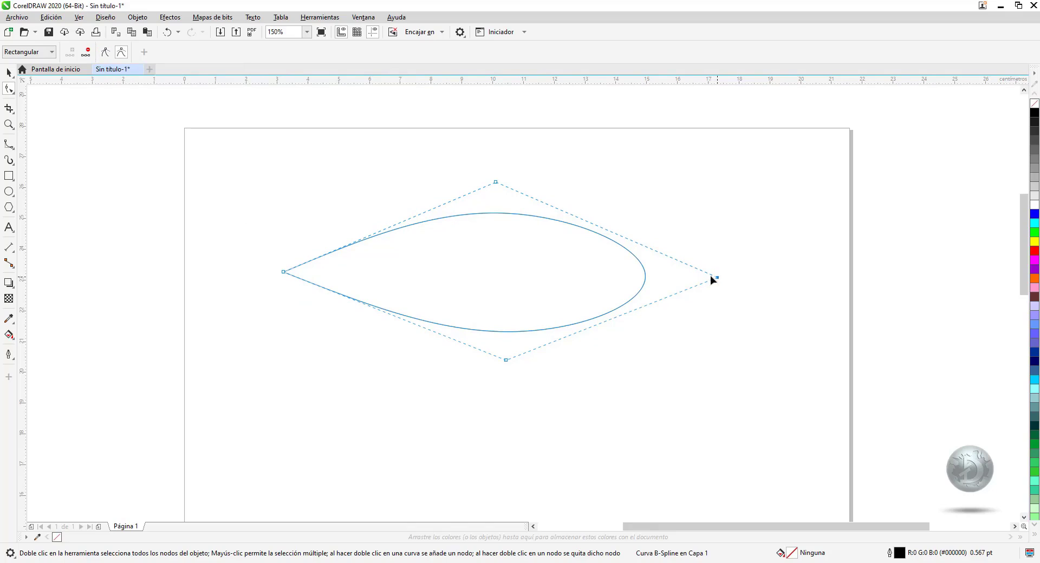
left_click(106, 52)
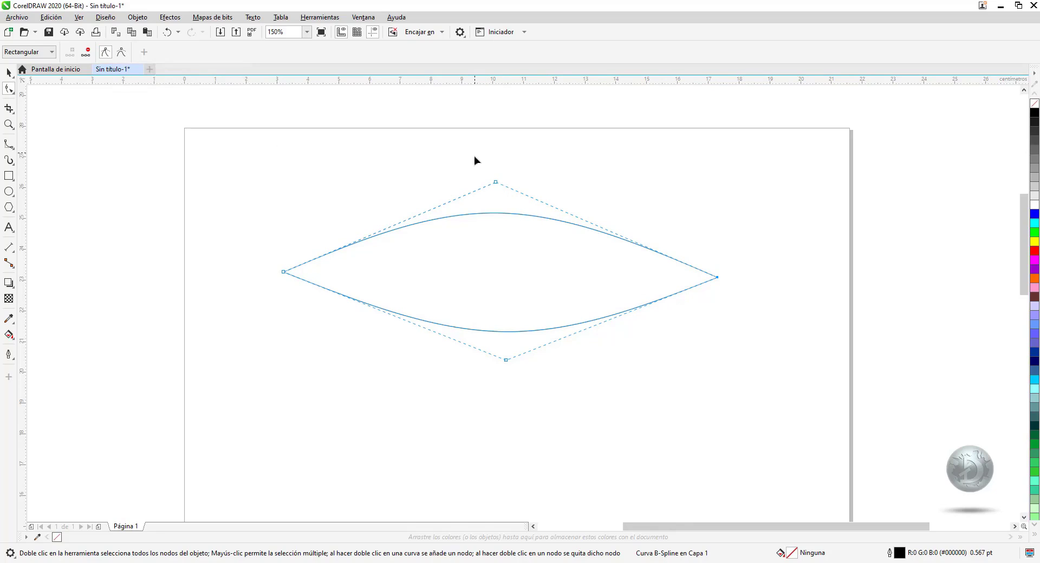
- Select the shape's upper and lower control points together and clamp them to form a straight-sided diamond
left_click_drag(473, 156, 540, 422)
left_click_drag(446, 135, 596, 433)
left_click_drag(437, 146, 583, 431)
left_click(105, 54)
left_click(450, 174)
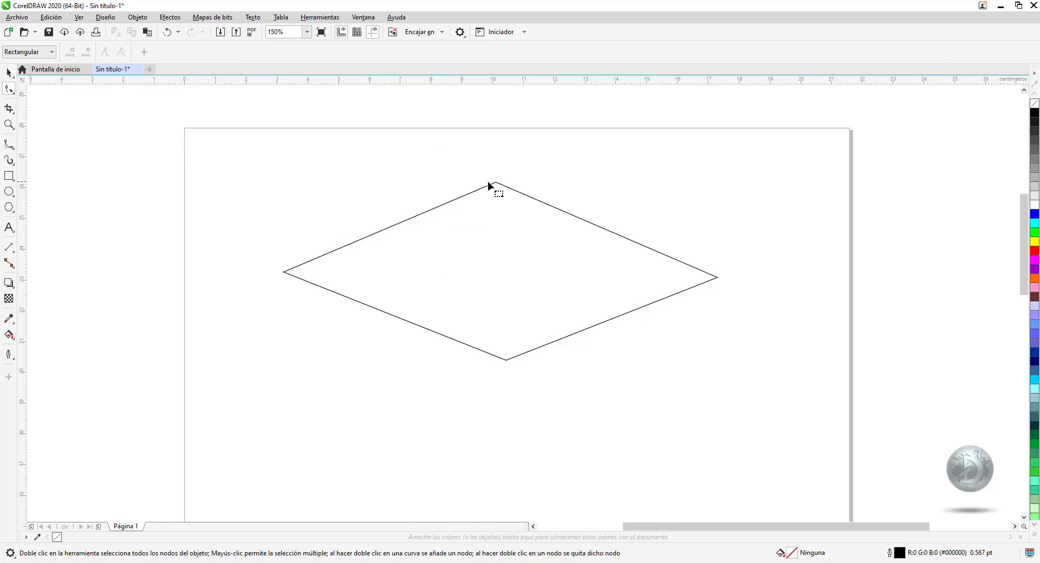
- Nudge the diamond's upper, lower and right control points to even out its corners, and delete the diamond
left_click(492, 183)
mouse_move(494, 181)
left_mouse_down()
mouse_move(503, 196)
mouse_move(494, 182)
left_mouse_up()
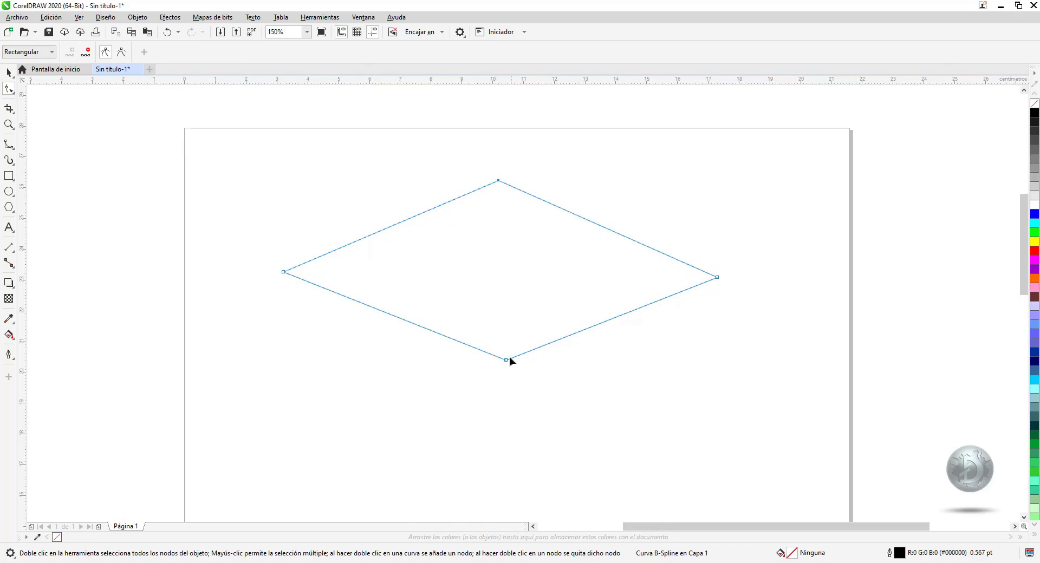
left_click_drag(507, 362, 499, 365)
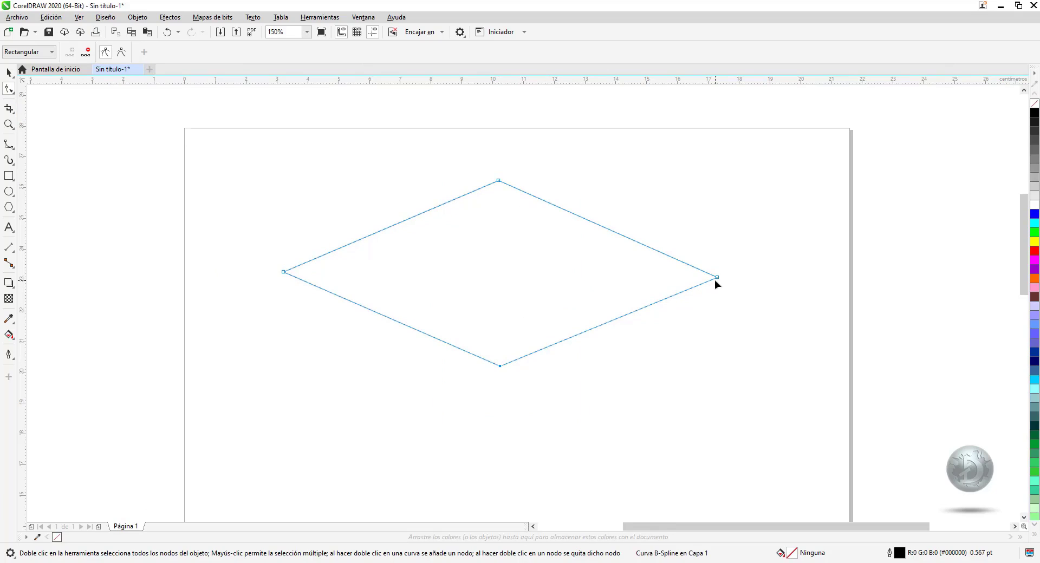
left_click_drag(714, 277, 711, 275)
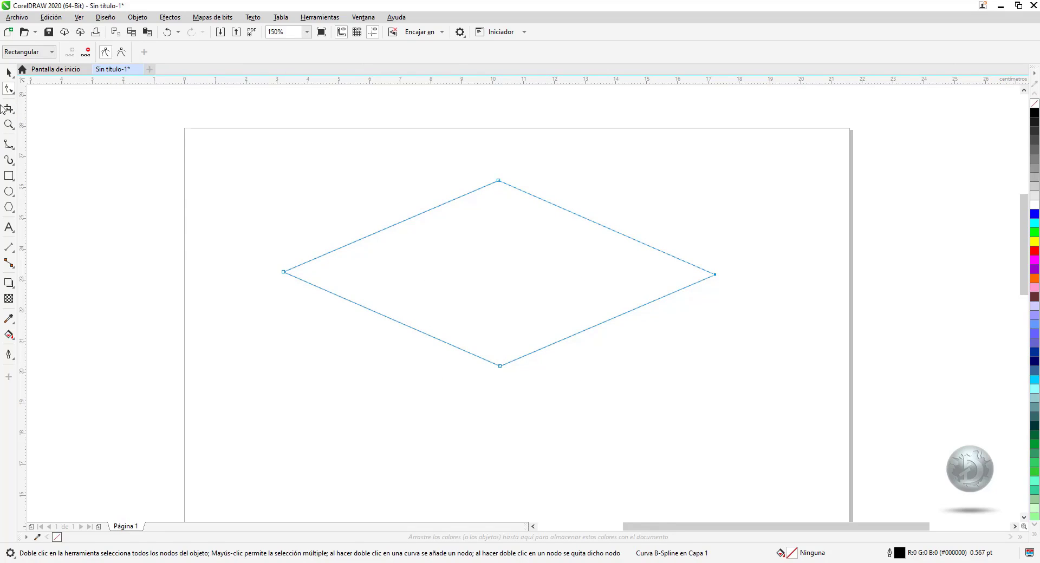
key("Delete")
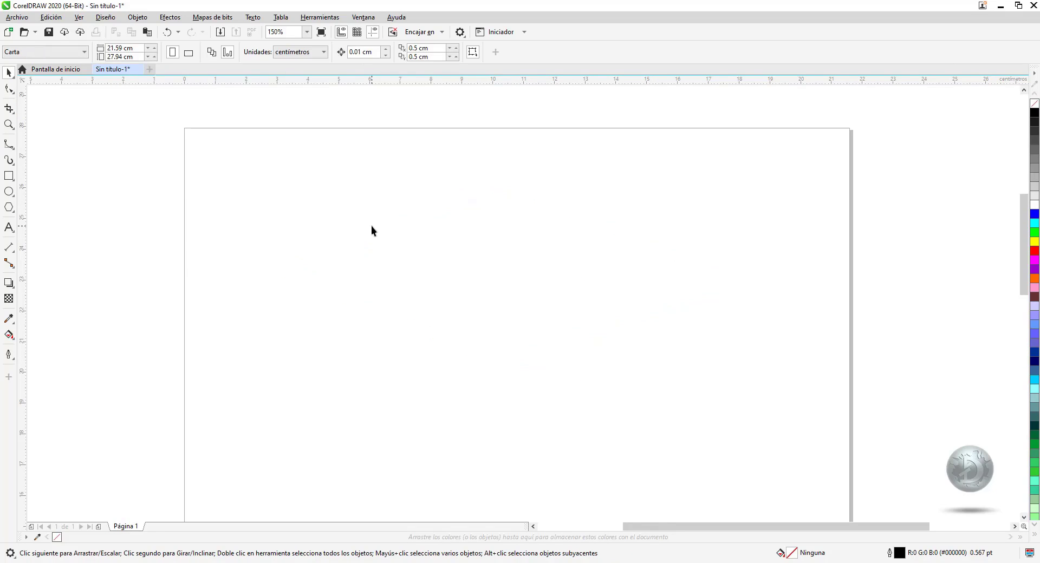
- Draw a closed egg-shaped B-spline about 2.8 cm wide and 4.5 cm high from four control points in the page's upper part
left_click(9, 145)
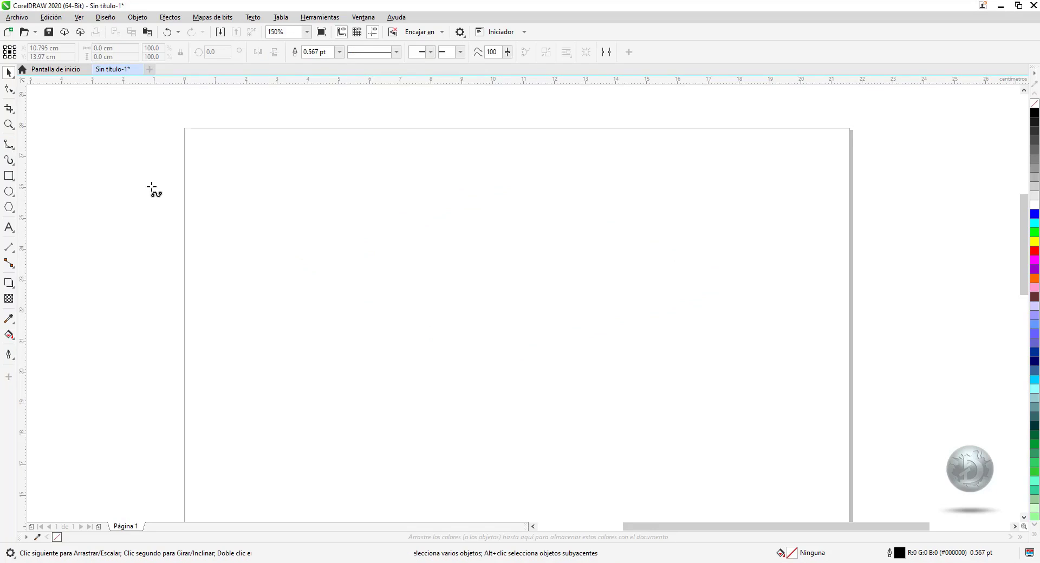
left_click(449, 158)
left_click(386, 291)
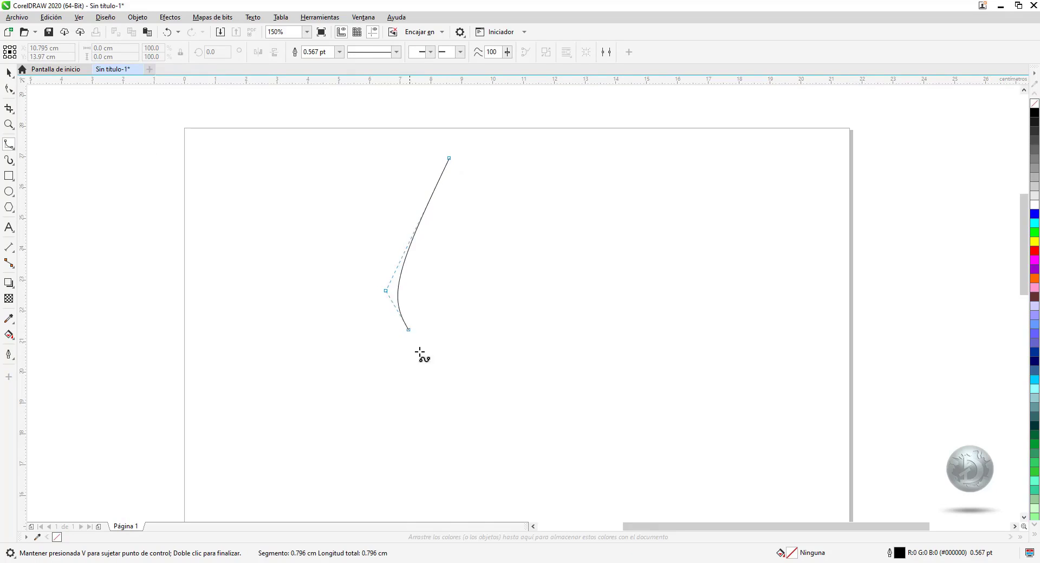
left_click(443, 366)
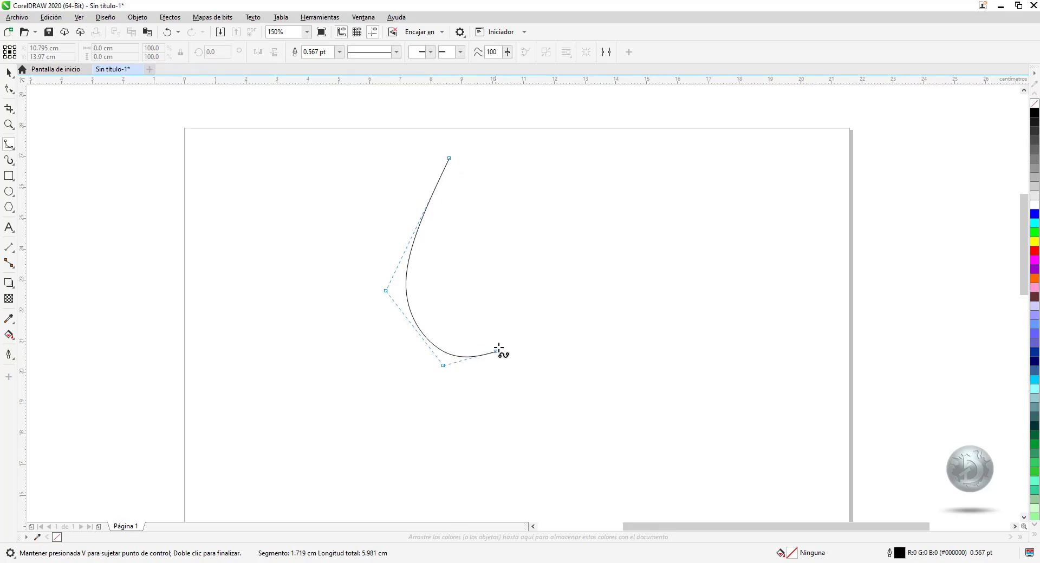
left_click(514, 285)
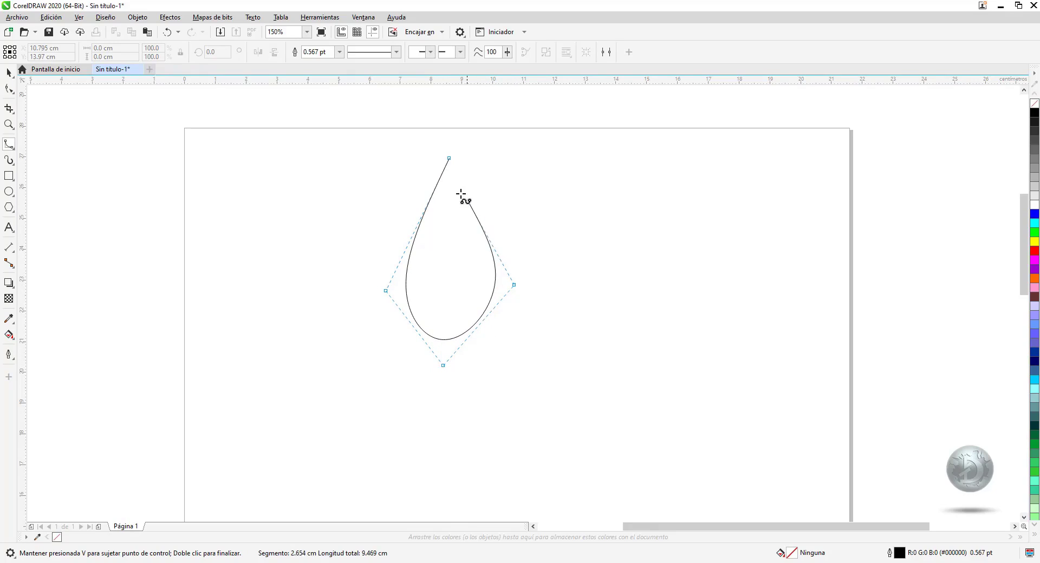
left_click(448, 158)
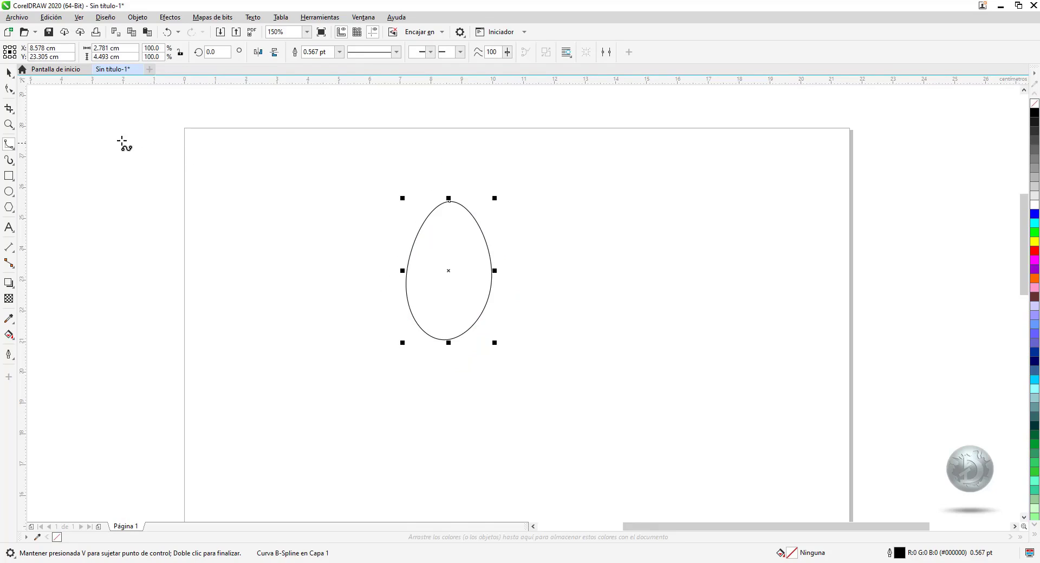
- Clamp the egg shape's top control point to turn it into a pointed teardrop
left_click(9, 89)
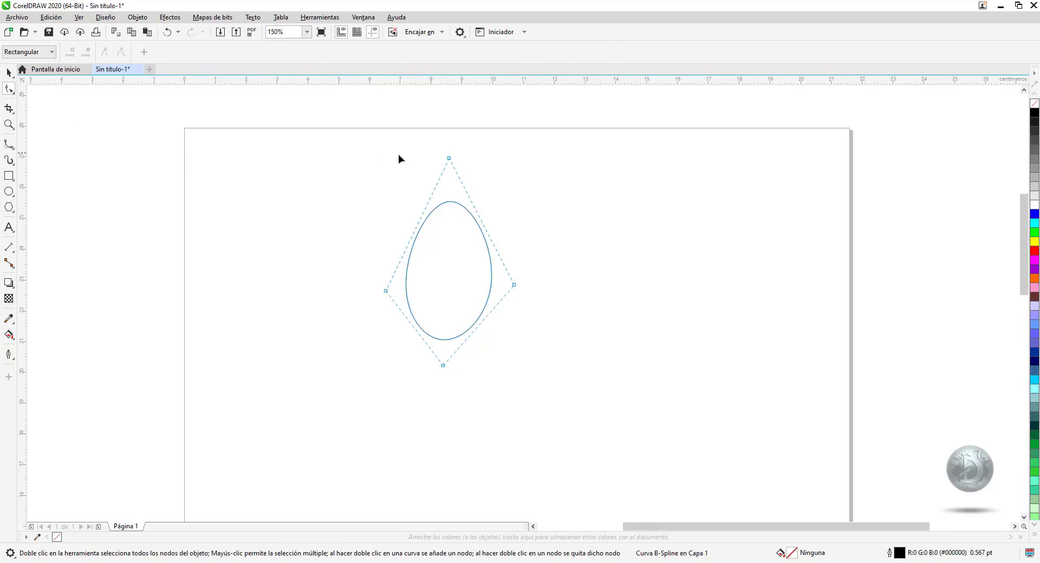
left_click(449, 159)
left_click(105, 54)
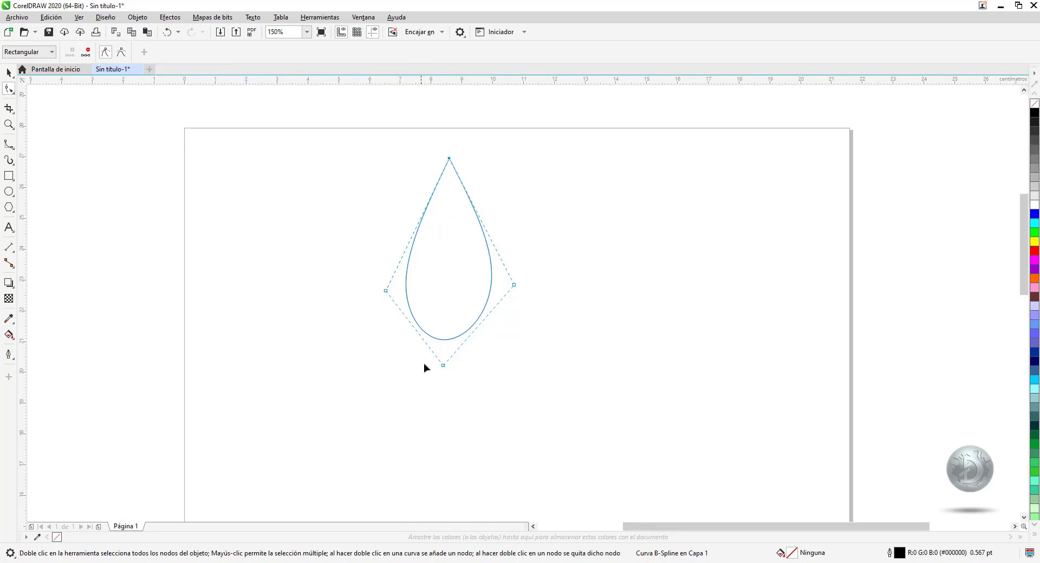
- Centre the teardrop's bottom control point and spread its side control points outward, and delete the teardrop
left_click_drag(443, 366, 450, 364)
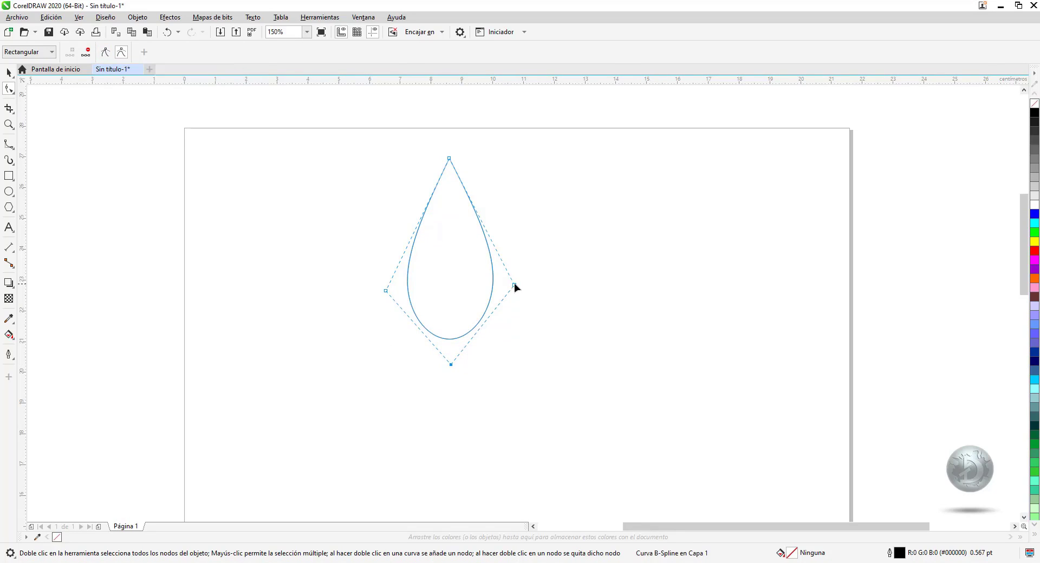
left_click_drag(514, 284, 523, 284)
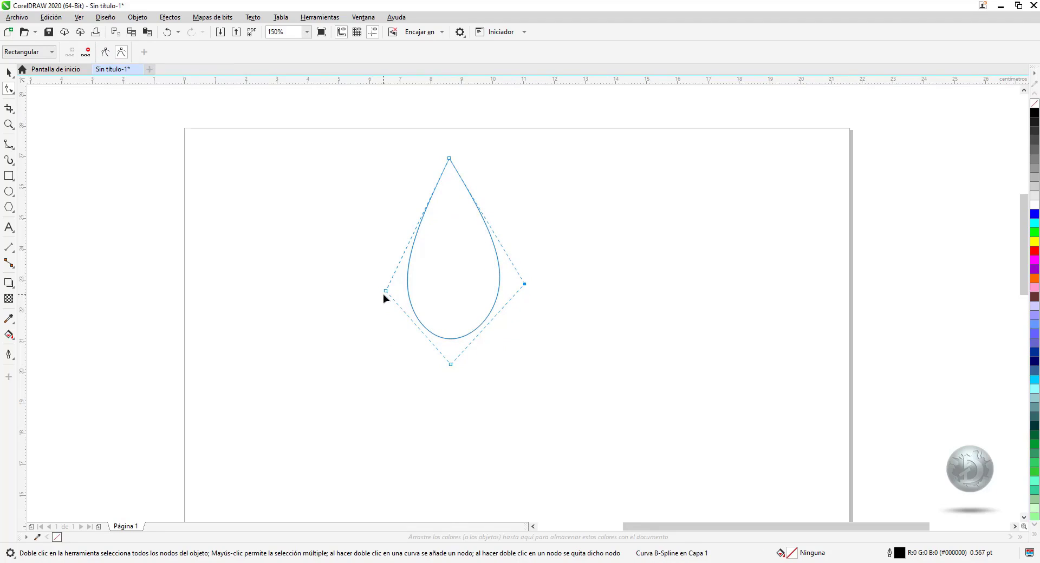
left_click_drag(385, 291, 375, 292)
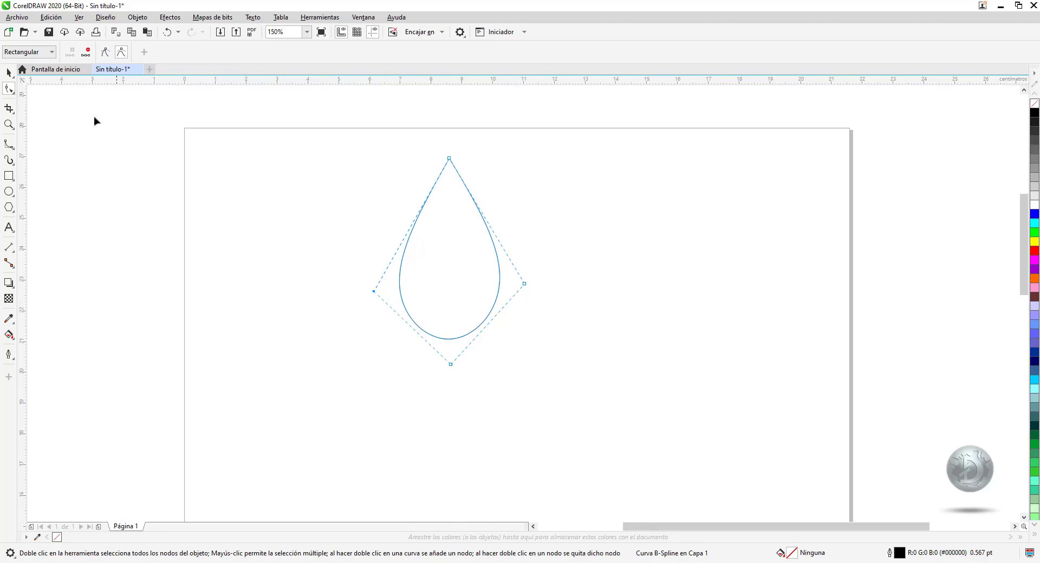
left_click(8, 72)
key("Delete")
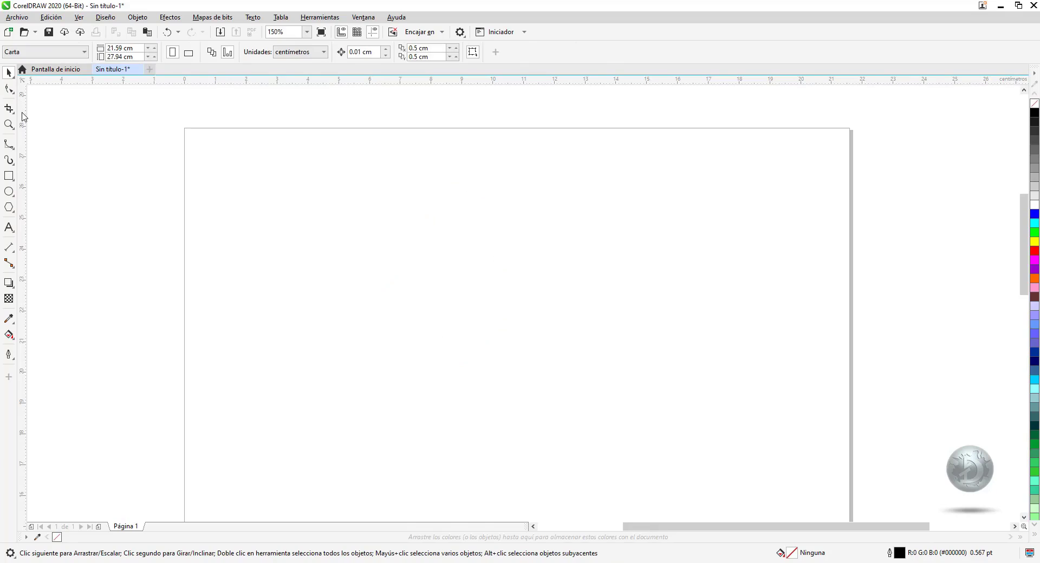
- Draw a closed heart-like B-spline about 6.8 cm wide and 6.2 cm high from six control points in the page's upper part
left_click(9, 144)
left_click(508, 230)
left_click(410, 177)
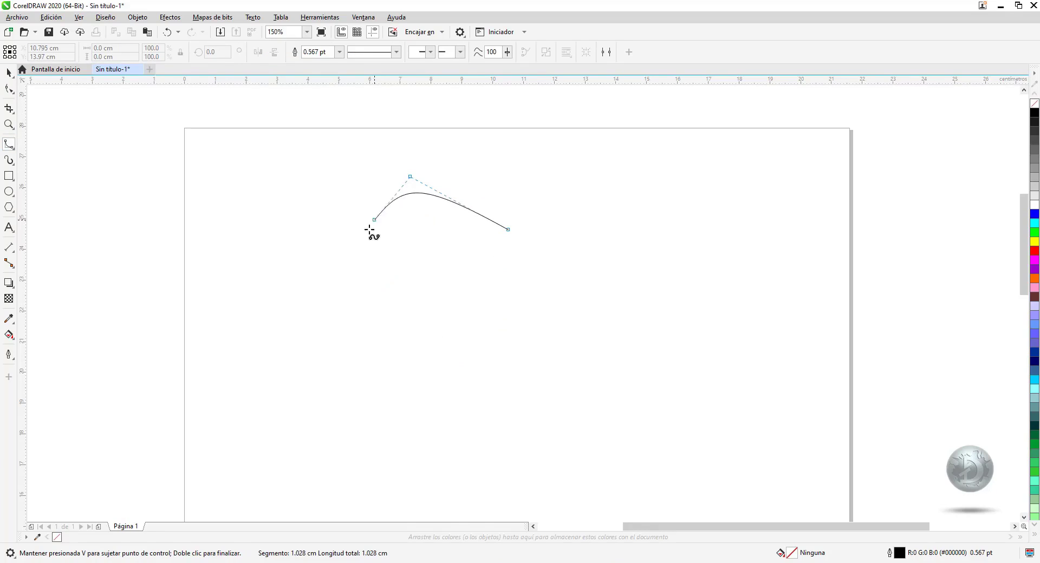
left_click(343, 281)
left_click(511, 438)
left_click(607, 274)
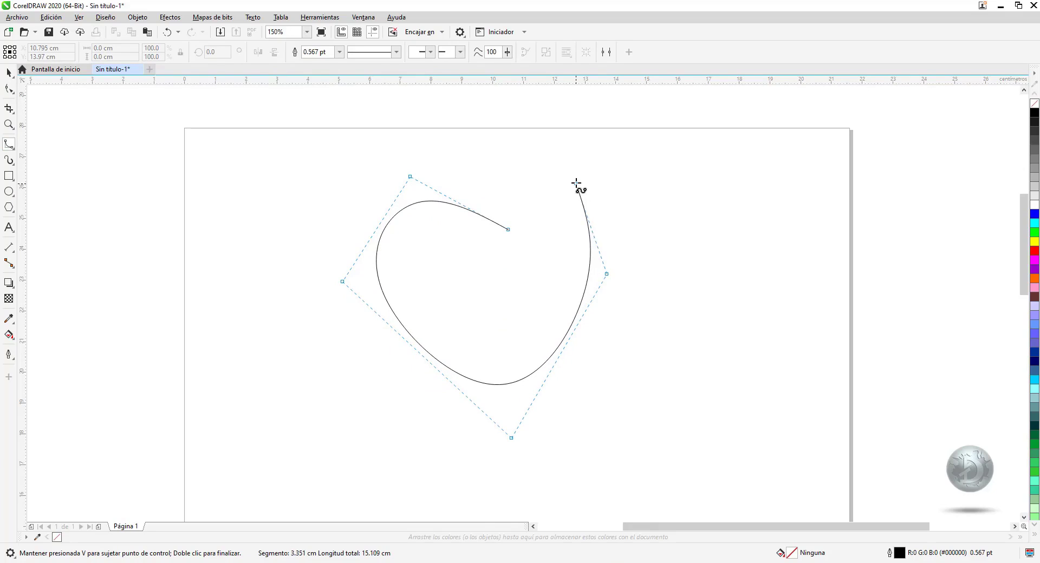
left_click(560, 168)
left_click(508, 230)
- Even out the heart by repositioning its notch, upper-right and right control points and pulling its bottom control point down and left
key("F10")
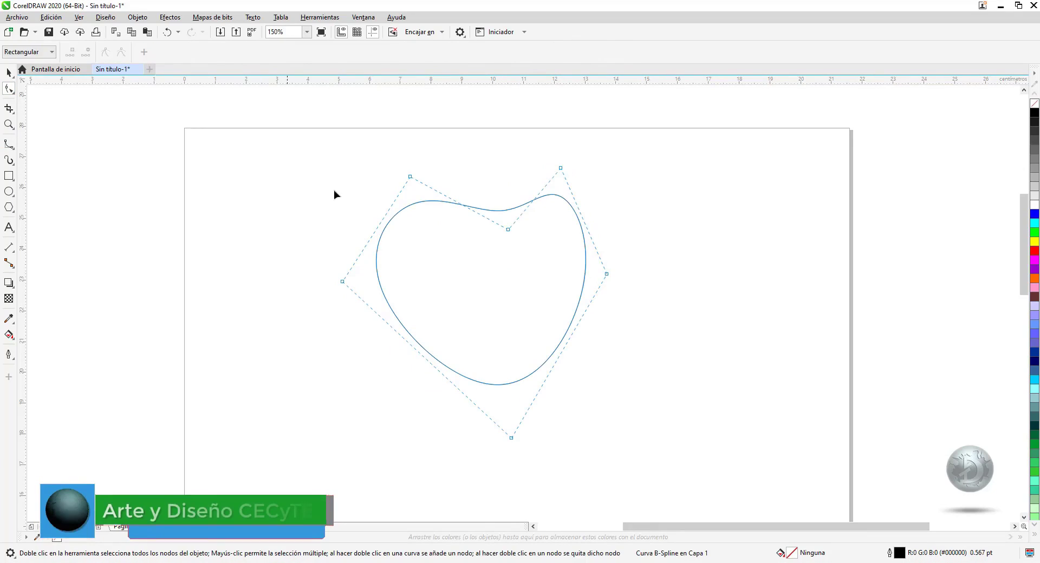
left_click_drag(508, 230, 488, 237)
left_click_drag(560, 168, 576, 170)
left_click_drag(606, 274, 612, 283)
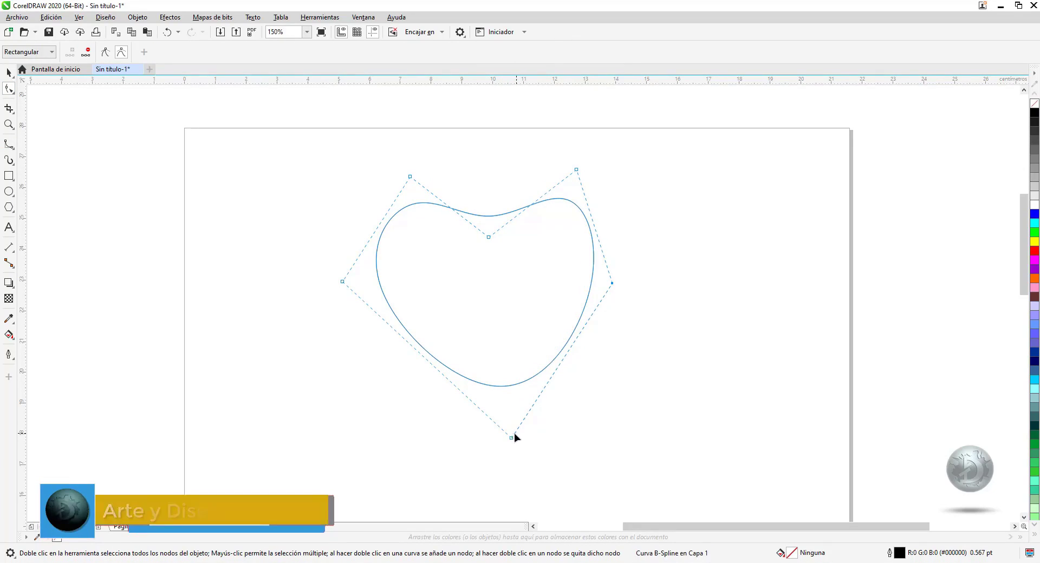
left_click_drag(514, 434, 495, 461)
- Clamp the heart's bottom control point and its upper notch control point to make both corners sharp
left_click(105, 52)
left_click(488, 237)
left_click(105, 52)
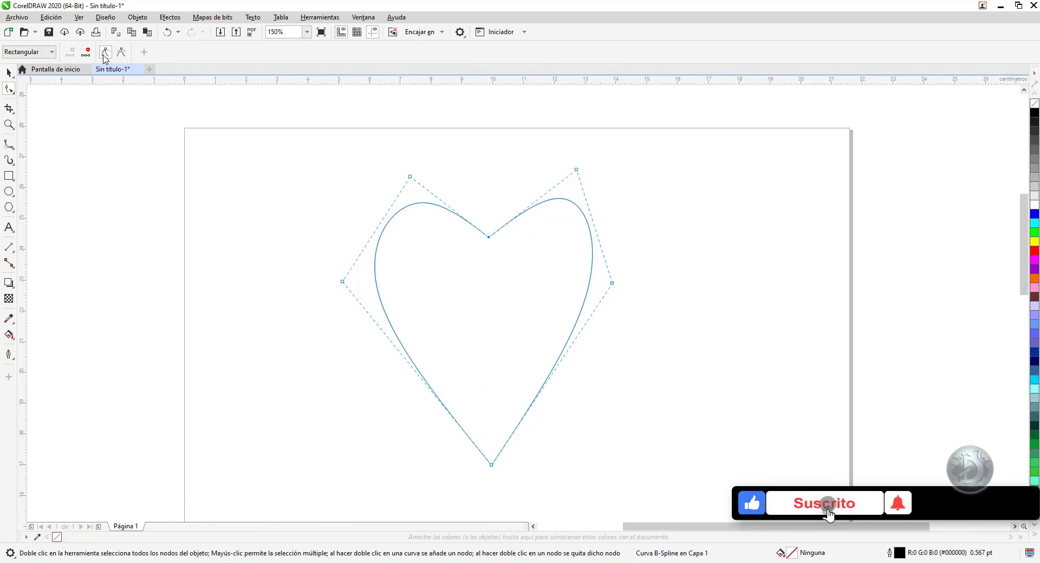
- Spread the heart's left and right side control points outward and downward, and finish shape editing with the heart selected
left_click_drag(612, 283, 655, 304)
left_click_drag(342, 281, 333, 300)
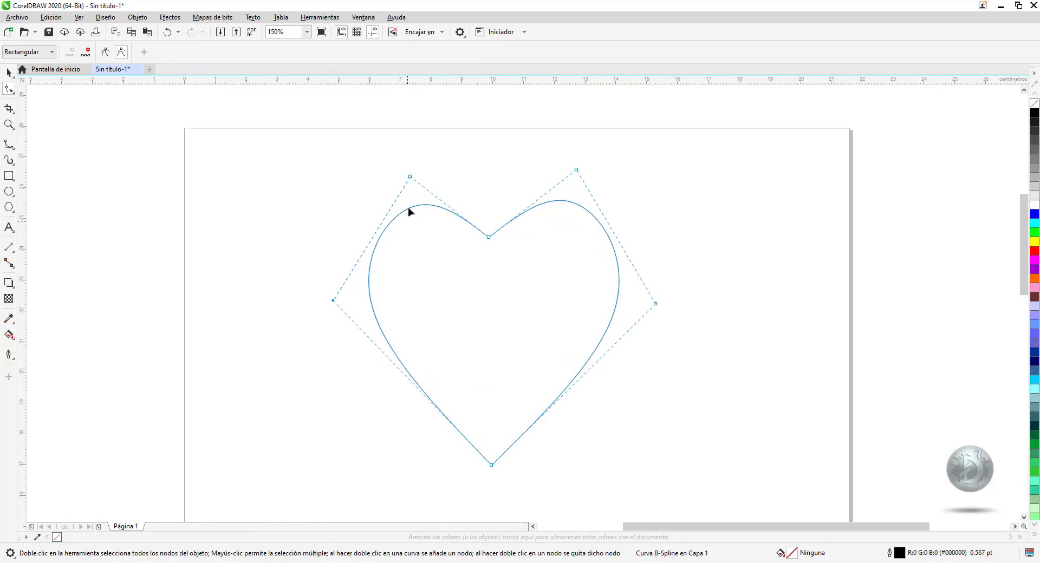
left_click(8, 72)
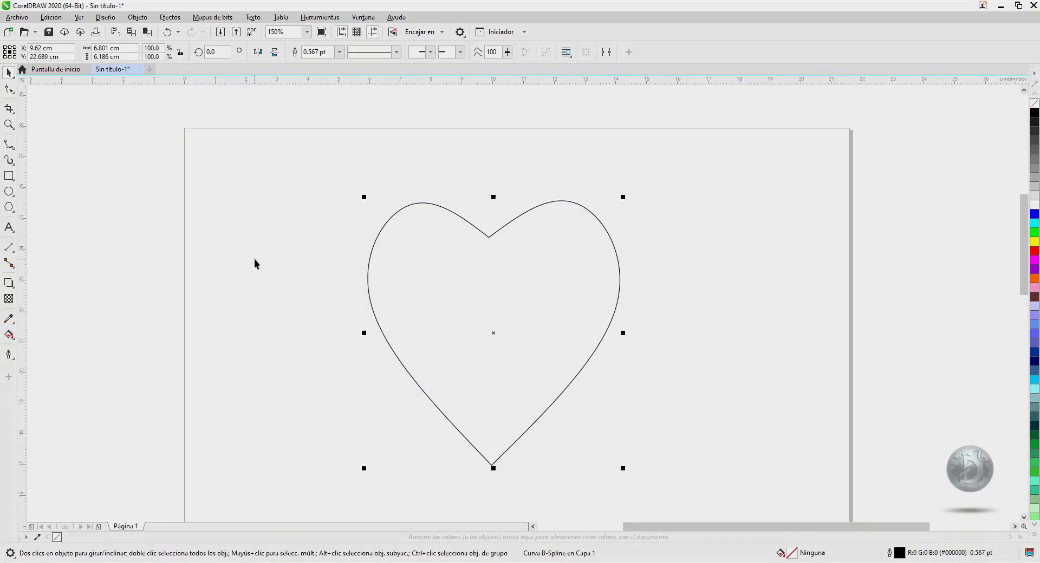